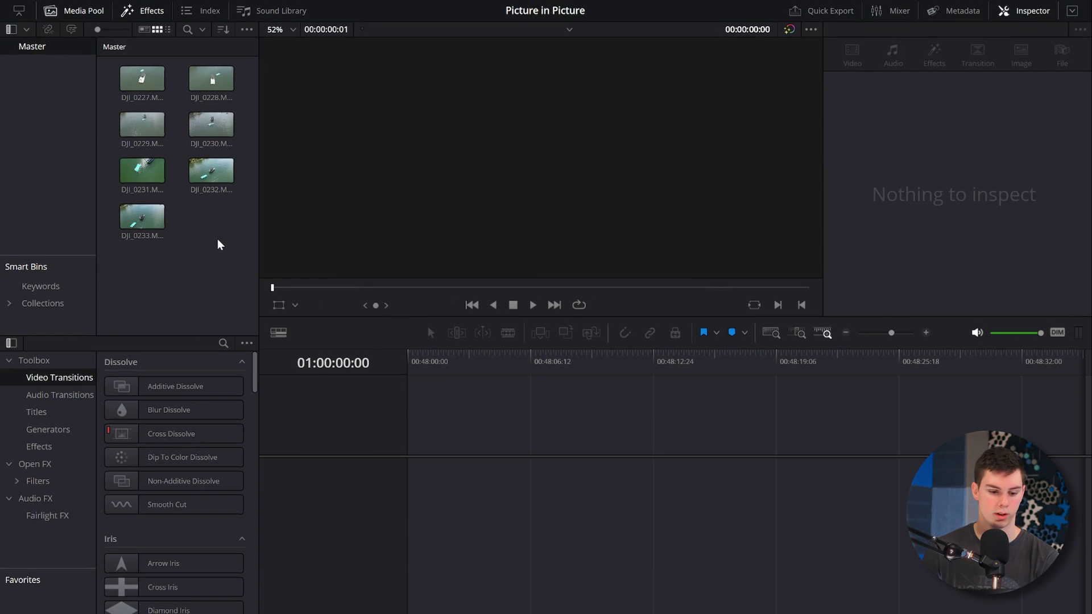
Step: Open DJI_0227 from the Media Pool in the source viewer
click(154, 91)
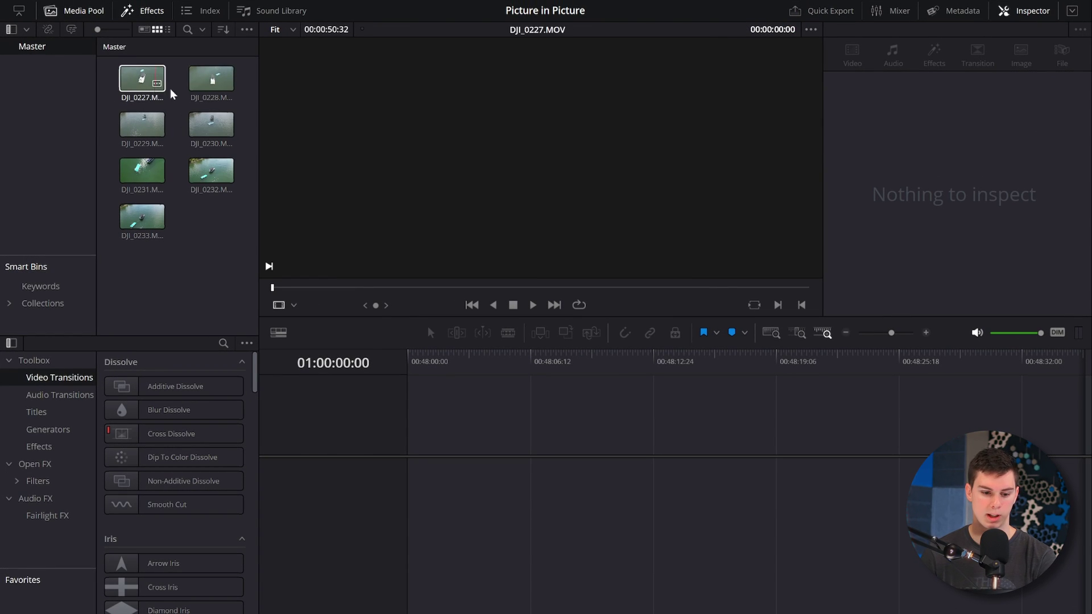
Step: Put DJI_0227 and DJI_0228 into a new timeline, stacking DJI_0228 on V2 at the start
shift+click(196, 91)
drag(196, 91, 413, 498)
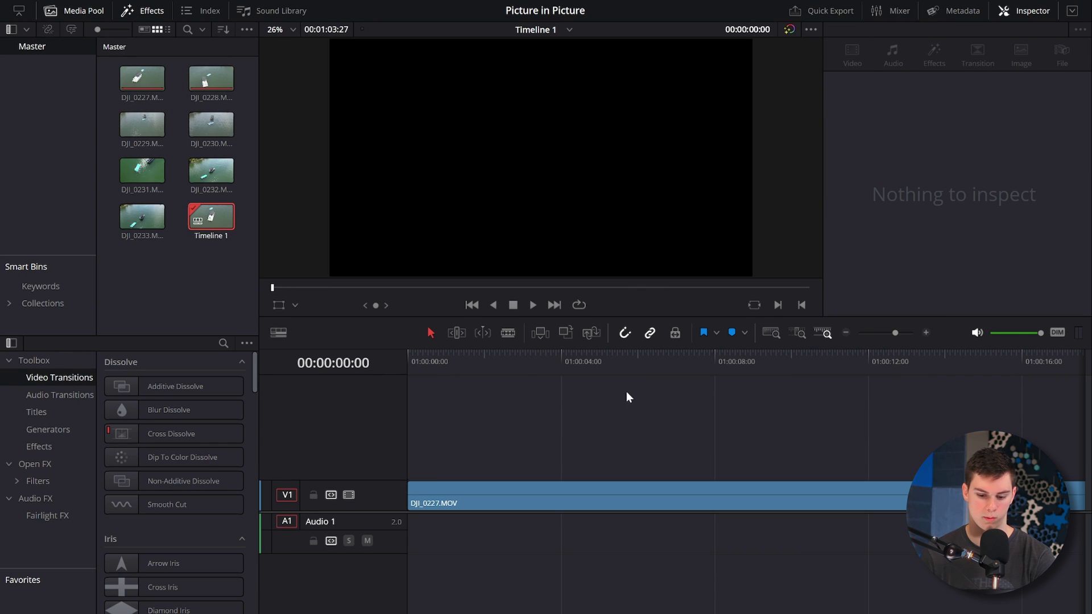
click(843, 333)
drag(708, 482, 465, 464)
Step: Park the playhead in the overlapping section and expand the Inspector to full height
click(436, 367)
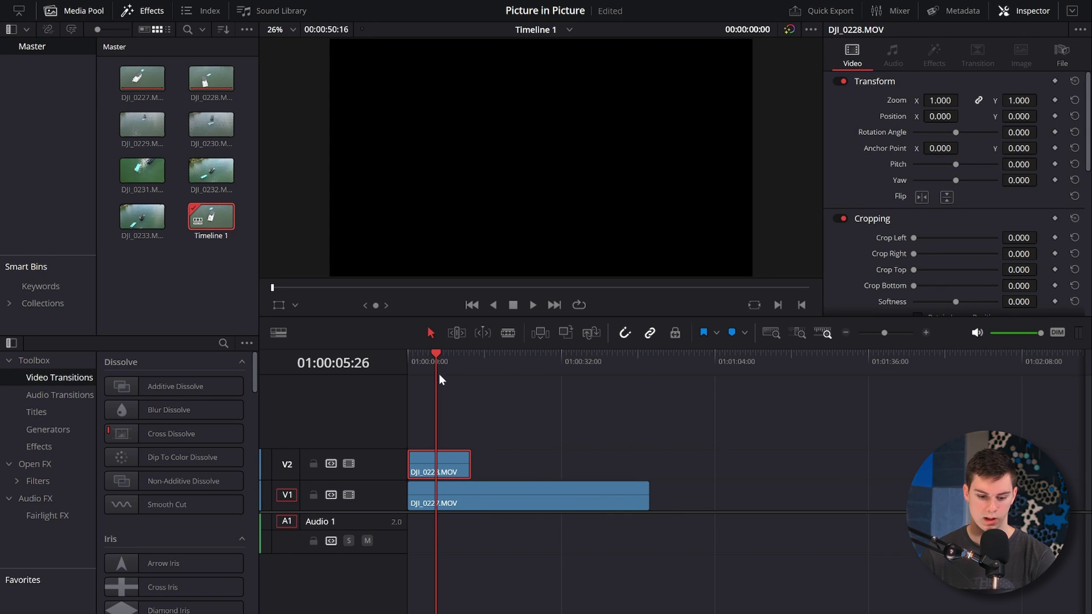
click(484, 422)
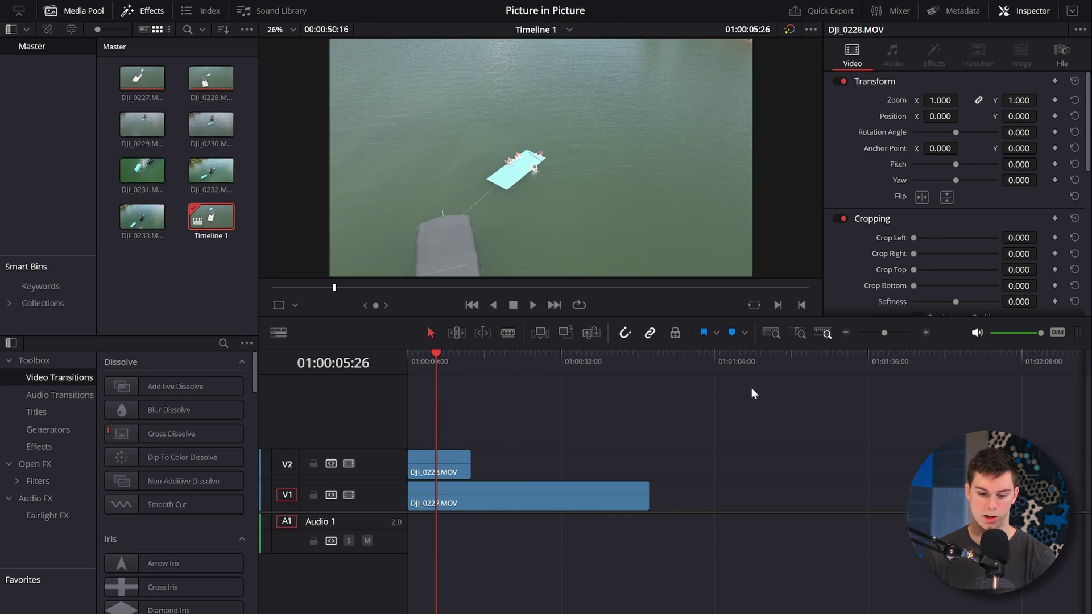
click(920, 333)
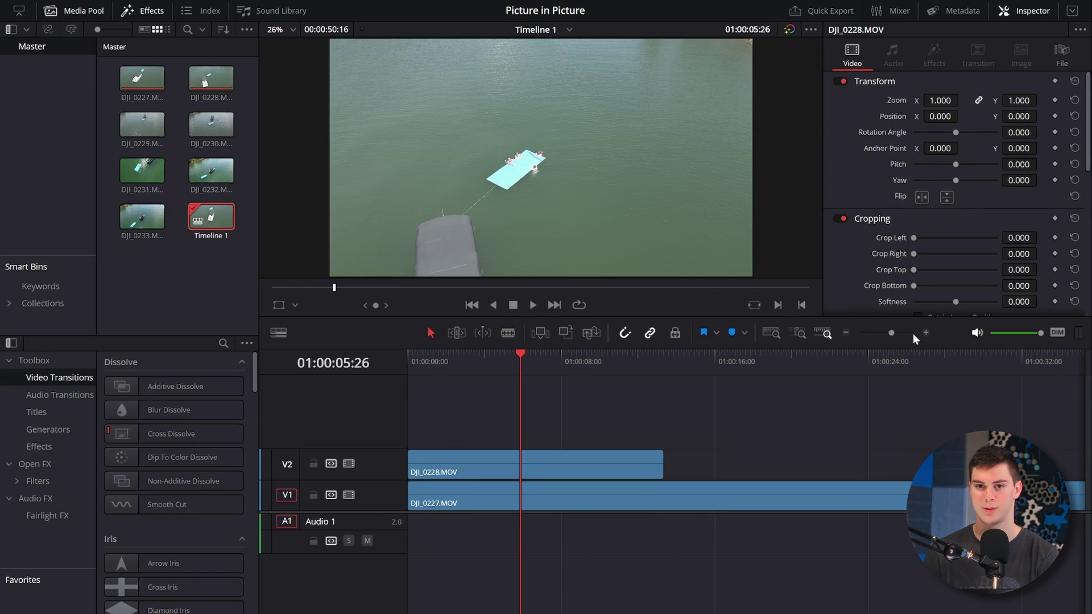
click(1072, 11)
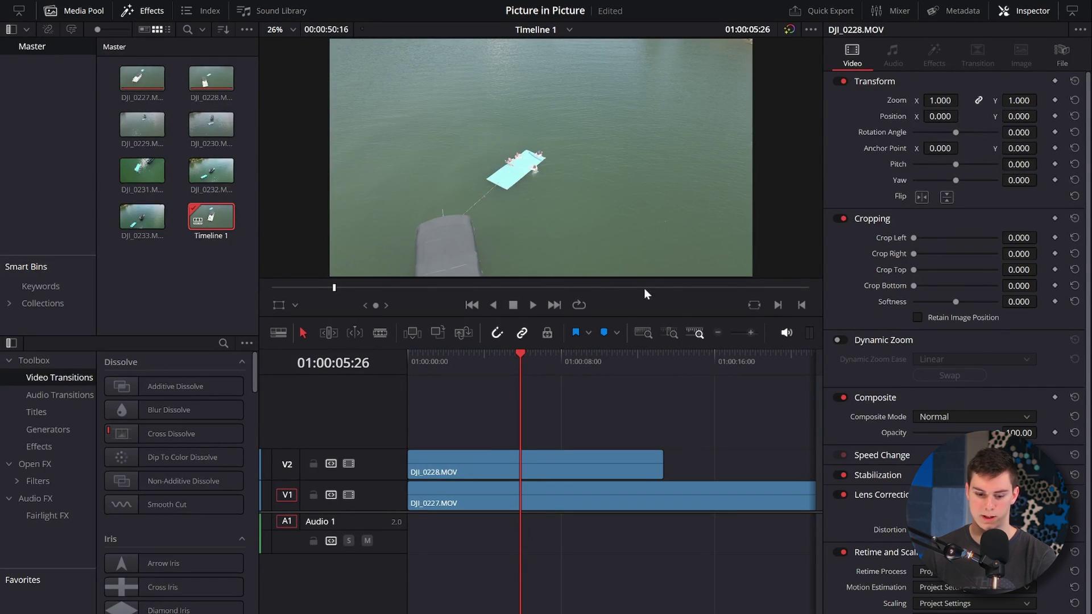
click(539, 461)
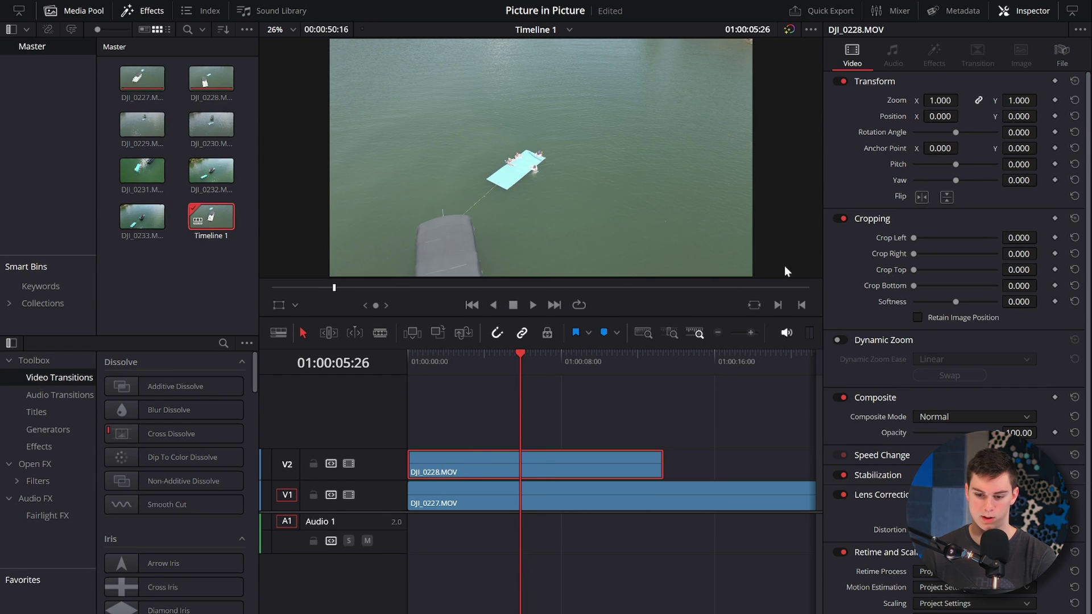
mouse_move(956, 101)
mouse_down()
mouse_move(894, 100)
mouse_move(962, 116)
mouse_move(951, 117)
mouse_up()
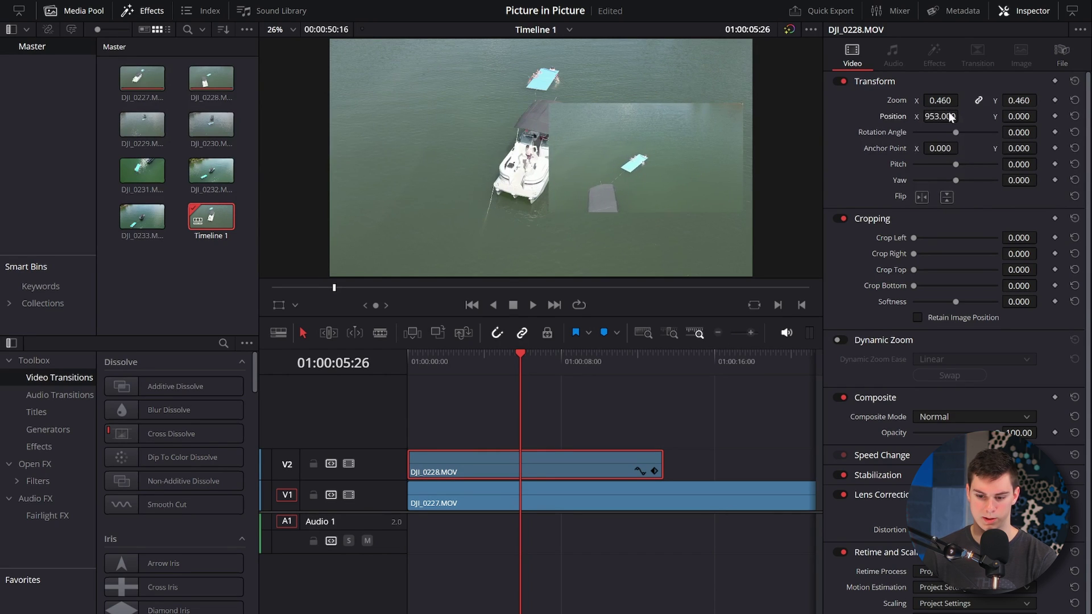
drag(1041, 116, 1041, 116)
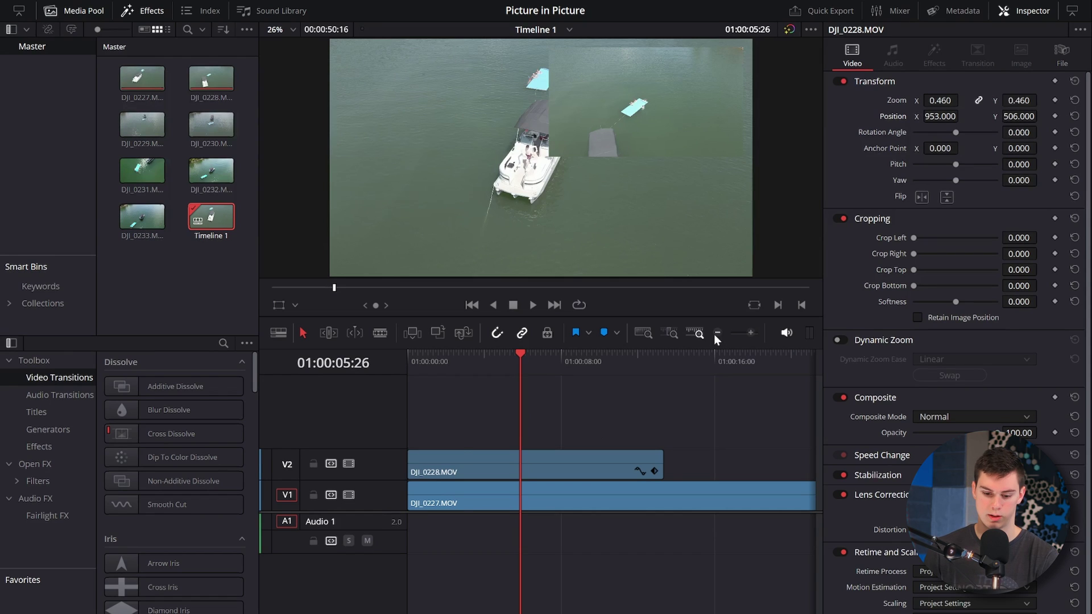
click(717, 333)
click(559, 500)
click(493, 458)
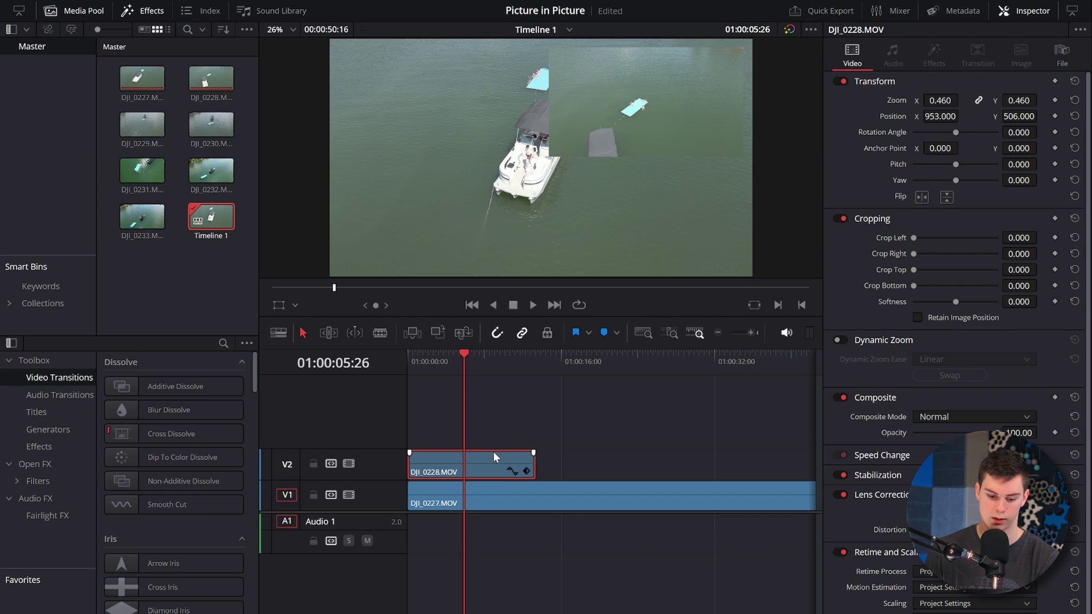
click(1075, 81)
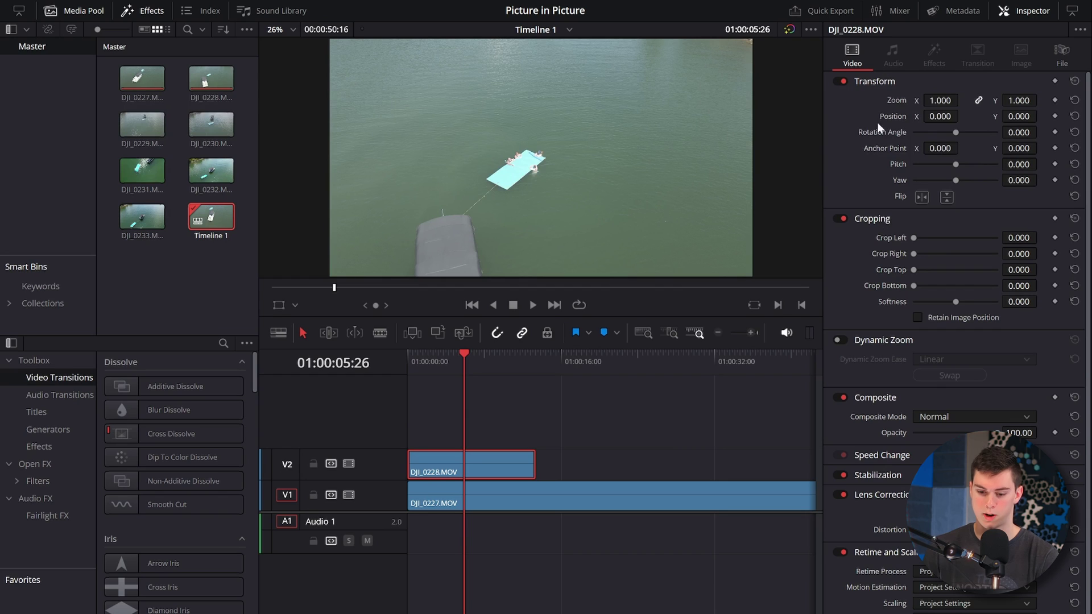
Step: Crop DJI_0228 from the left to about 1887 and shift DJI_0227 to Position X -645
drag(1014, 238, 1052, 236)
click(741, 439)
click(641, 490)
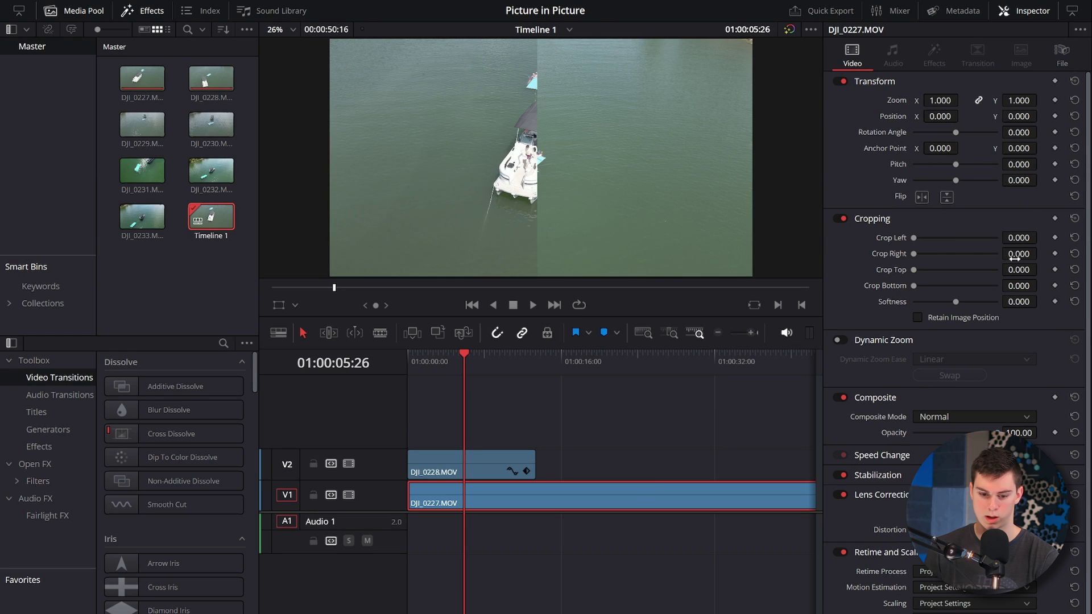
drag(941, 116, 945, 116)
Step: Add a Solid Color generator on a new track V3 above DJI_0228
click(522, 462)
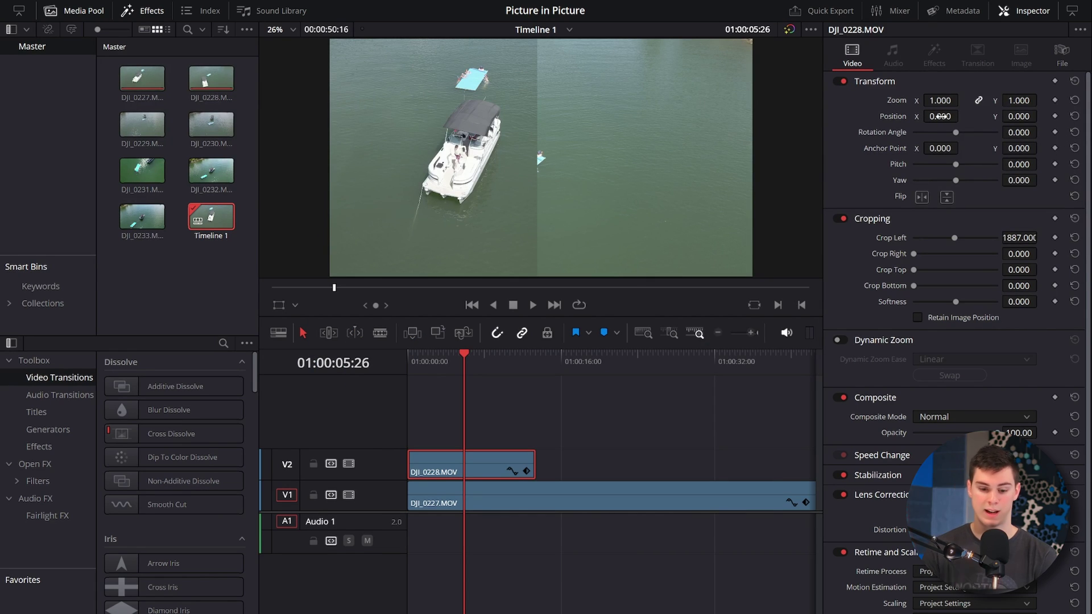
click(37, 430)
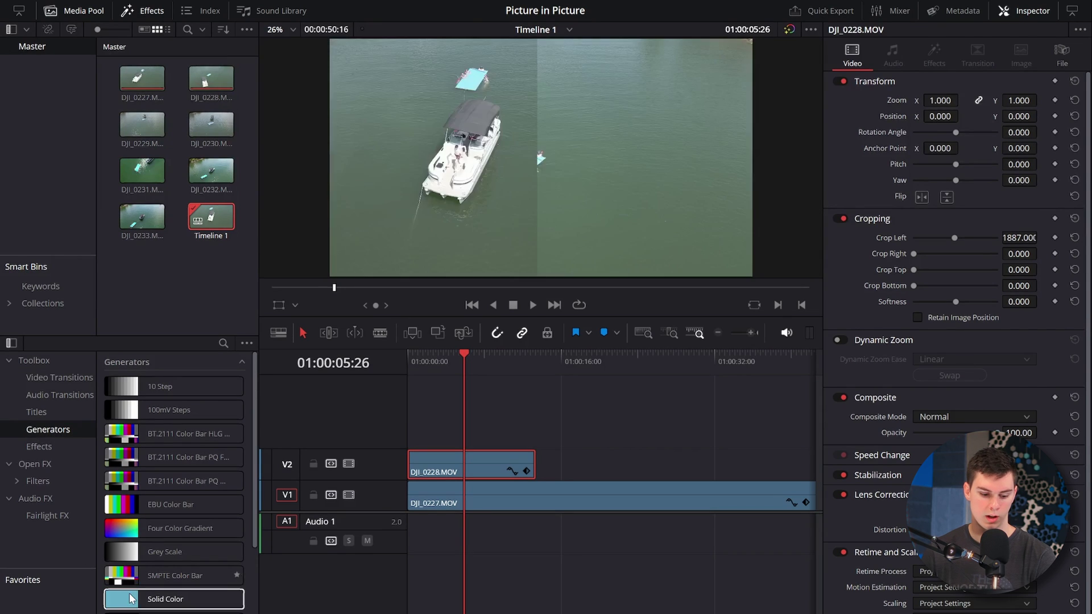
drag(129, 599, 454, 438)
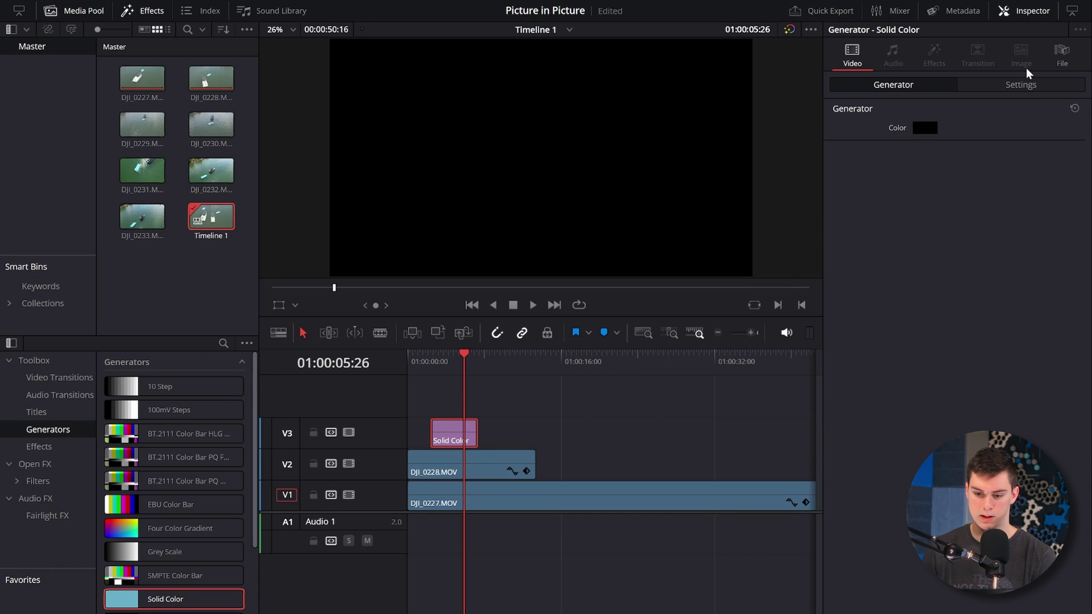
Step: Crop the Solid Color to a thin strip (left 1785, right 1840) and make it white
click(1023, 85)
drag(1016, 274, 1027, 279)
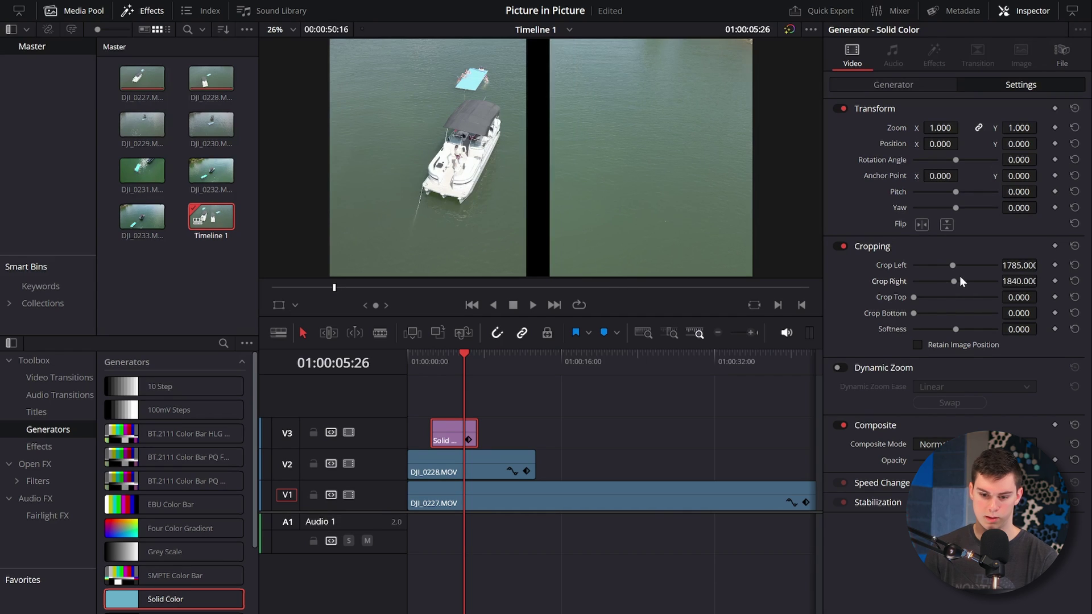
click(926, 90)
click(925, 128)
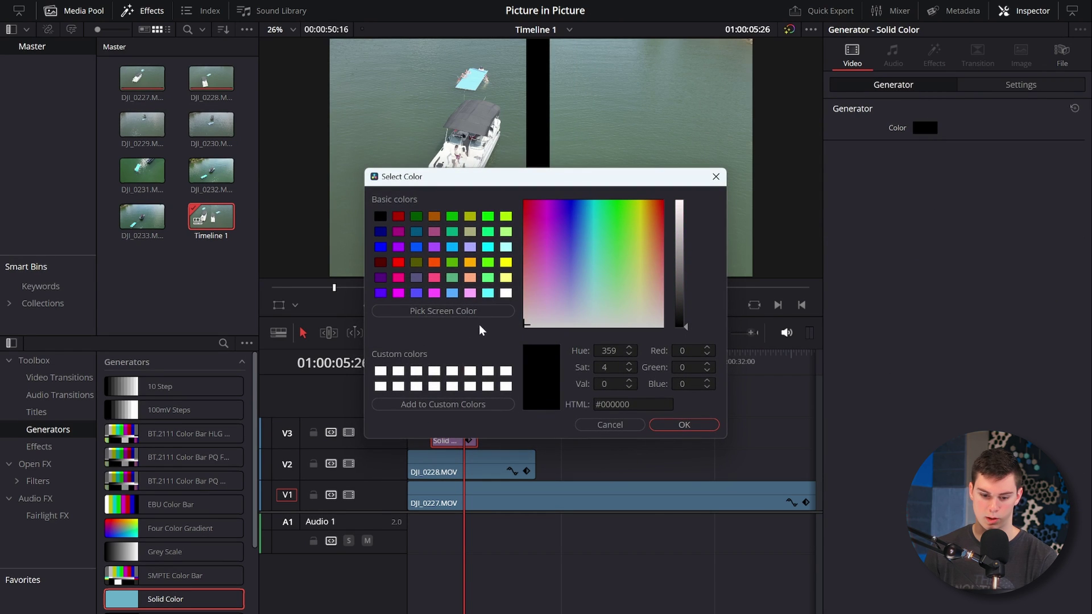
click(689, 221)
click(697, 424)
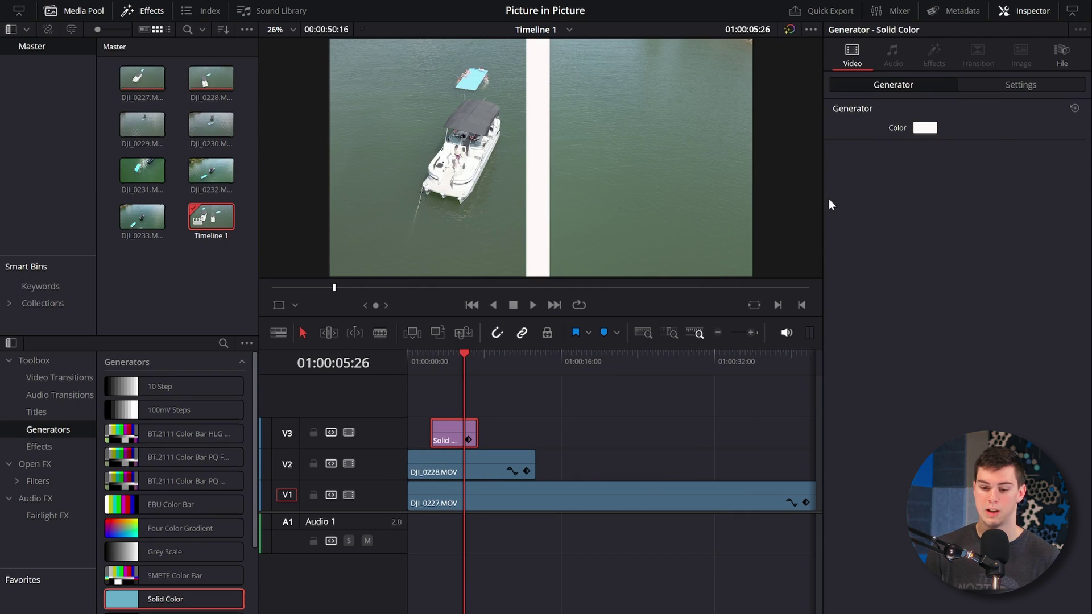
click(1015, 86)
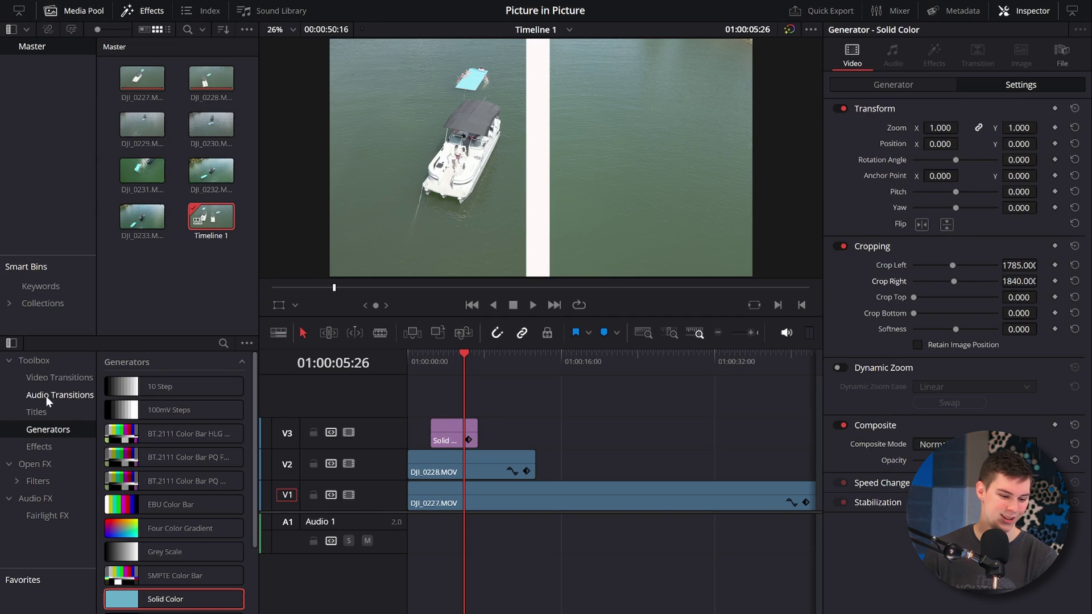
click(39, 447)
Step: Add a Fusion Composition clip on V2 and open it in the Fusion page
drag(123, 413, 629, 462)
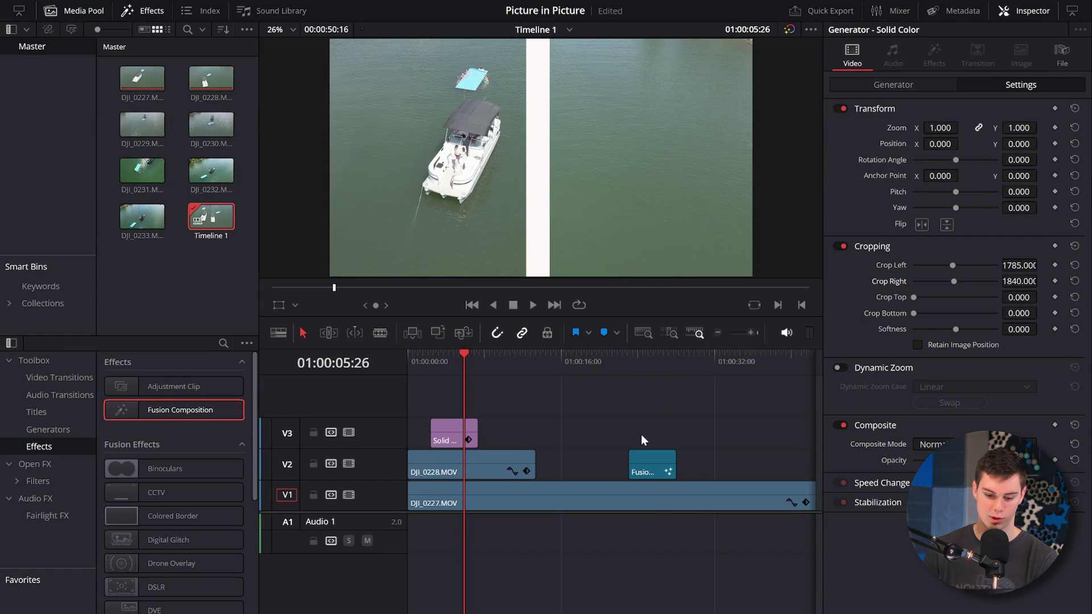
scroll(431, 438, right, 2)
click(562, 363)
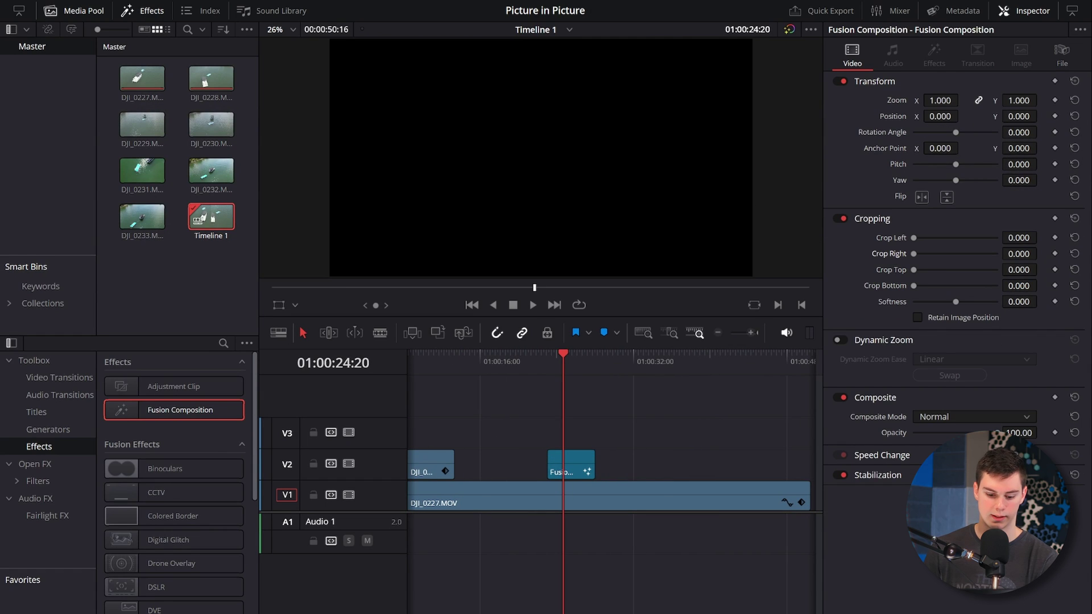
key(shift+5)
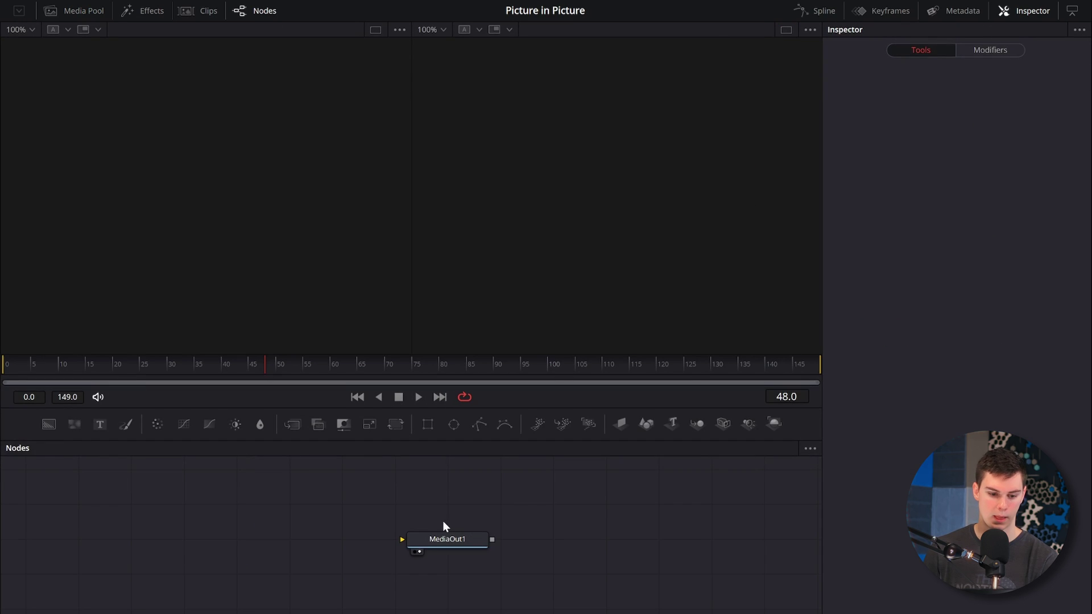
Step: Bring DJI_0232 into the node graph and merge it into MediaOut1 through Merge1
click(83, 11)
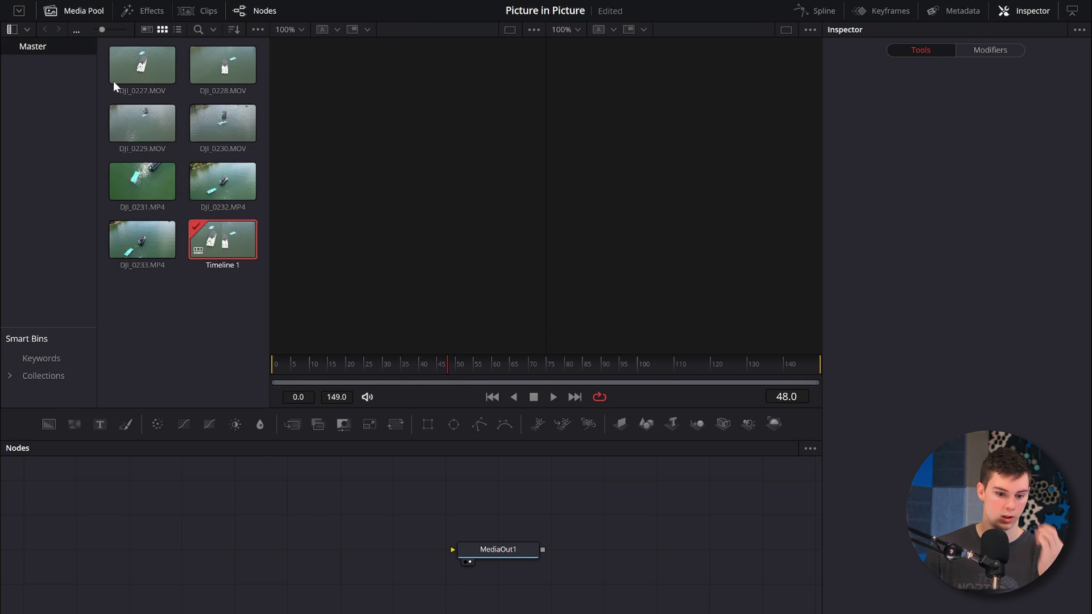
drag(216, 168, 340, 486)
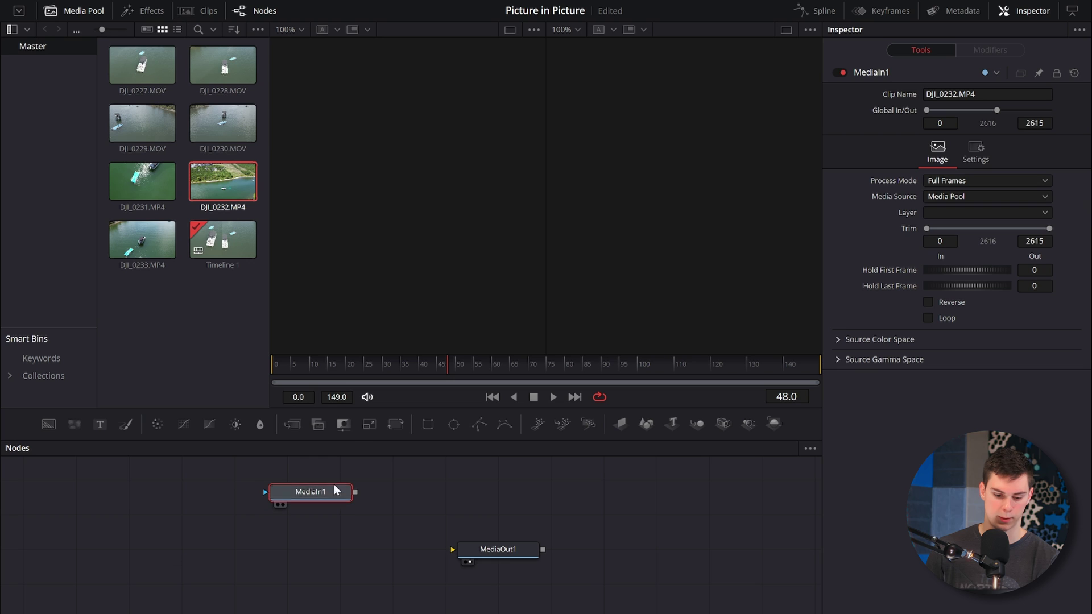
drag(318, 424, 453, 550)
drag(318, 561, 319, 551)
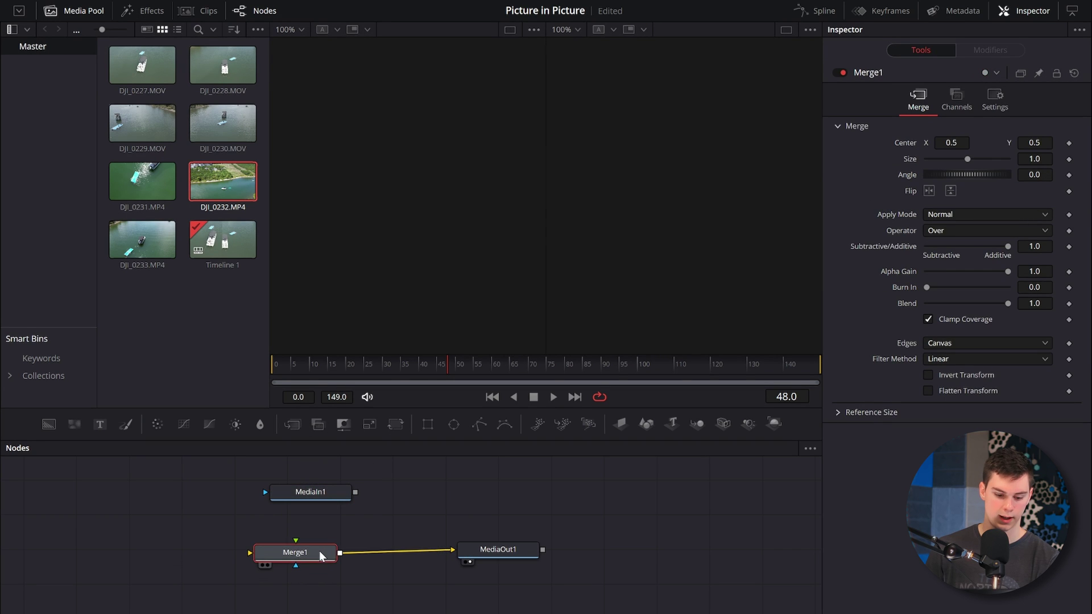
drag(355, 493, 308, 549)
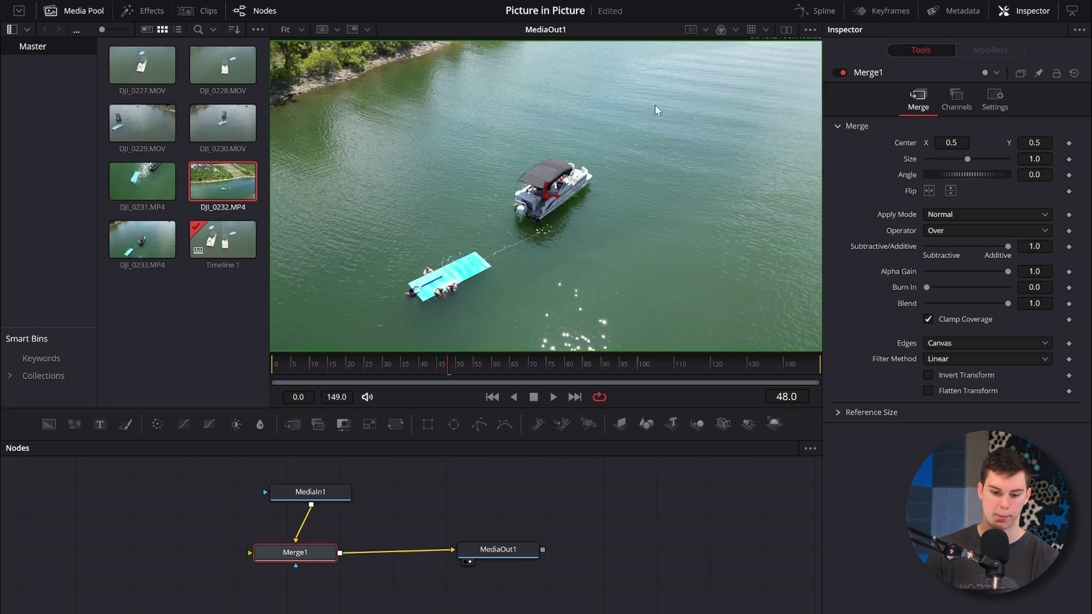
Step: Mask DJI_0232 with a centred ellipse circle, then select the composite back on the Edit timeline
scroll(609, 189, down, 1)
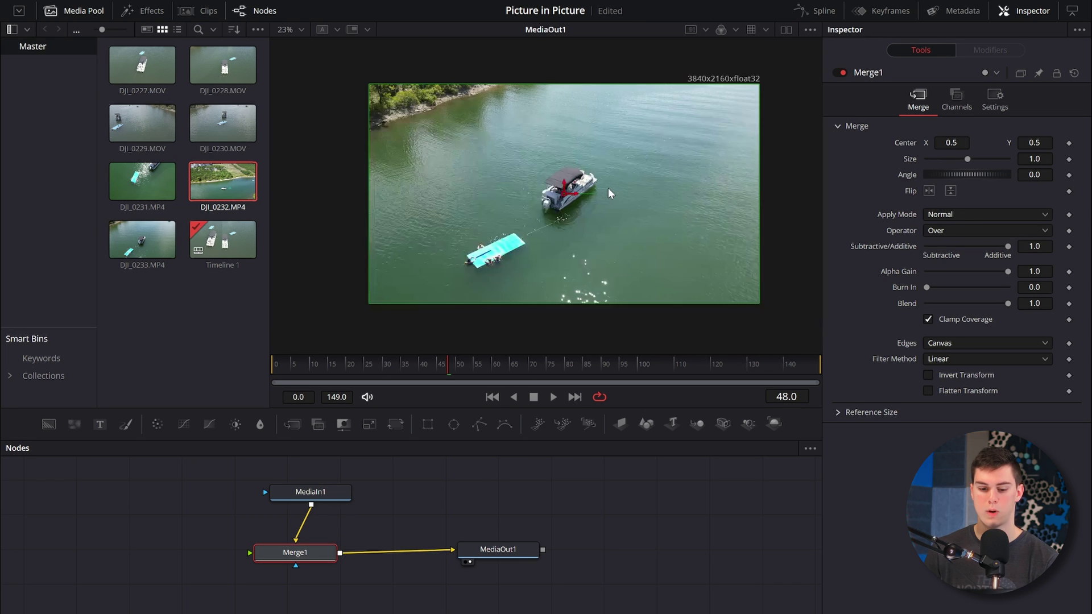
drag(337, 487, 322, 480)
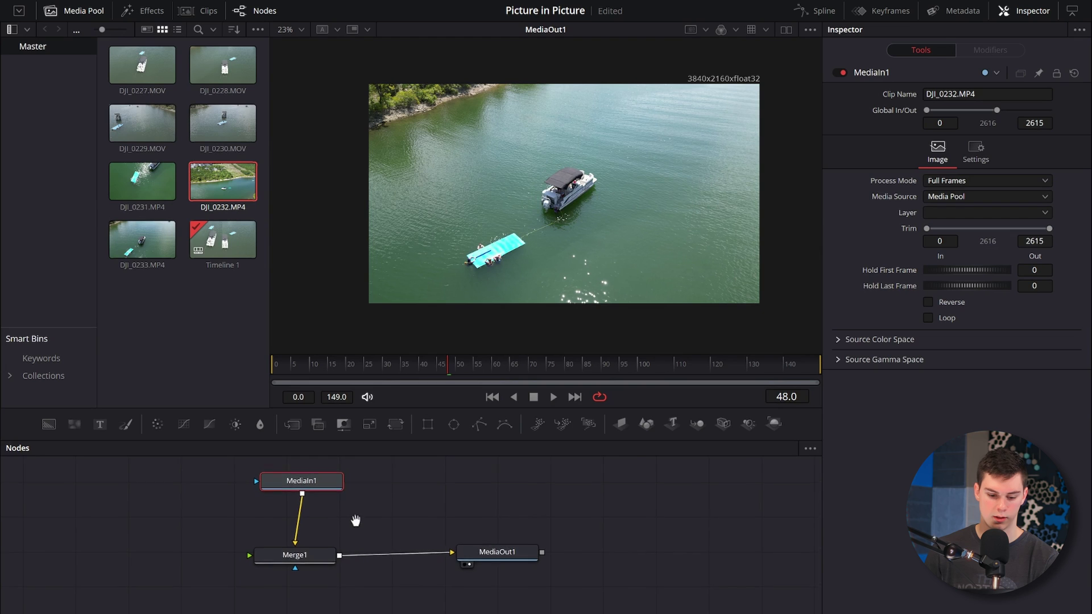
drag(453, 425, 305, 481)
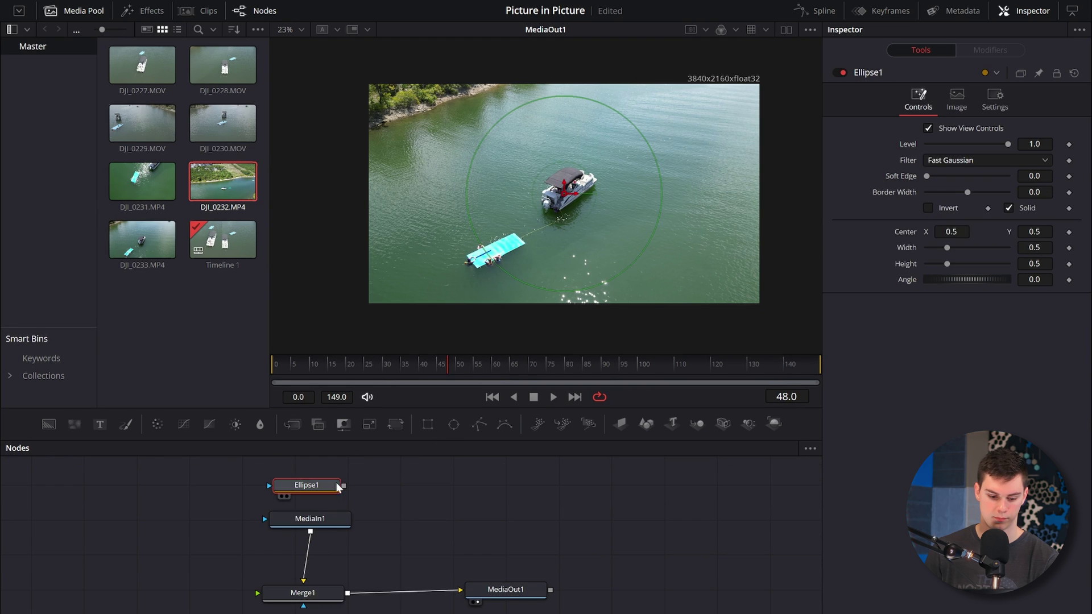
drag(349, 492, 310, 526)
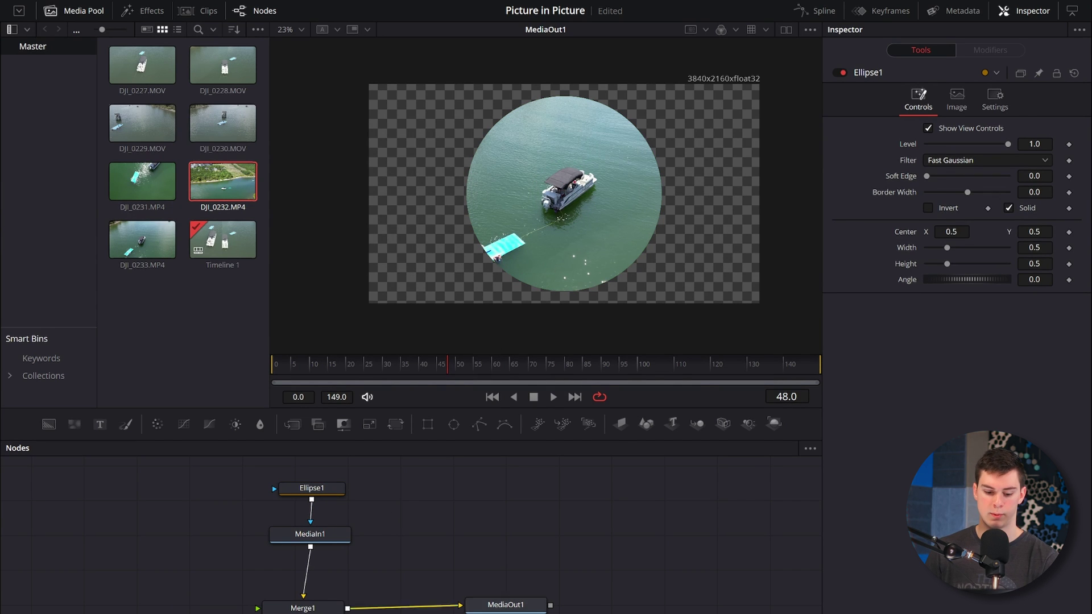
key(shift+4)
click(586, 465)
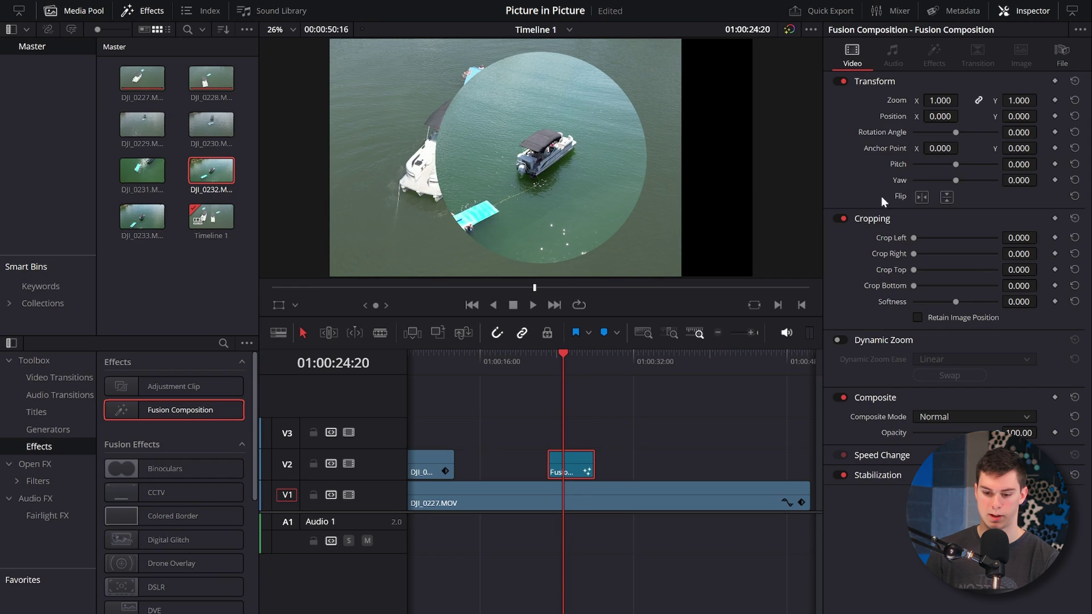
Step: Scale the inset to 0.670 at Position X 343 and reset the lake footage's transform
drag(939, 100, 976, 111)
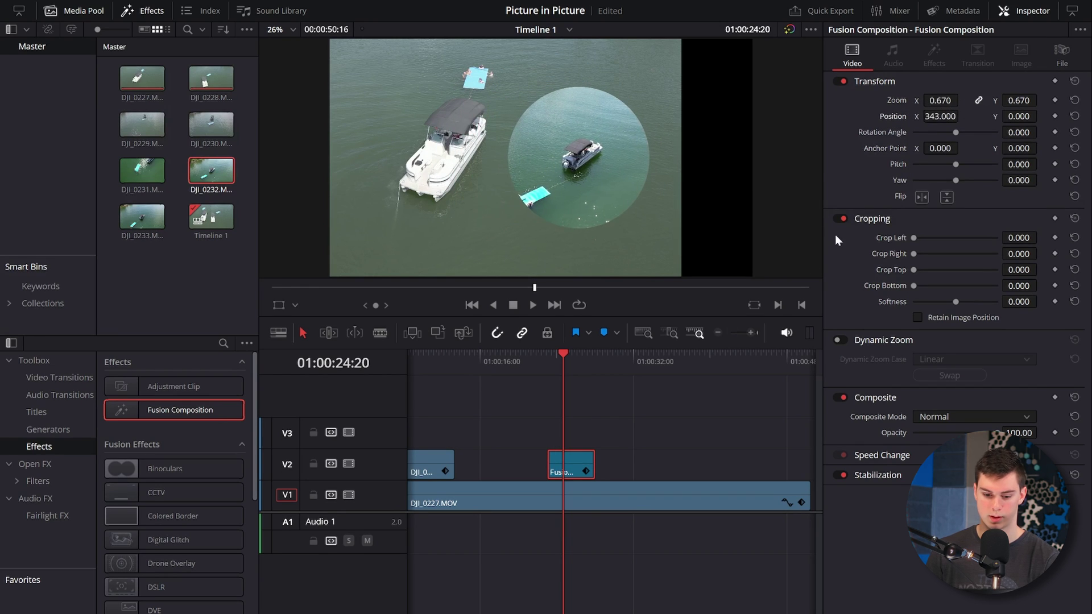
click(585, 495)
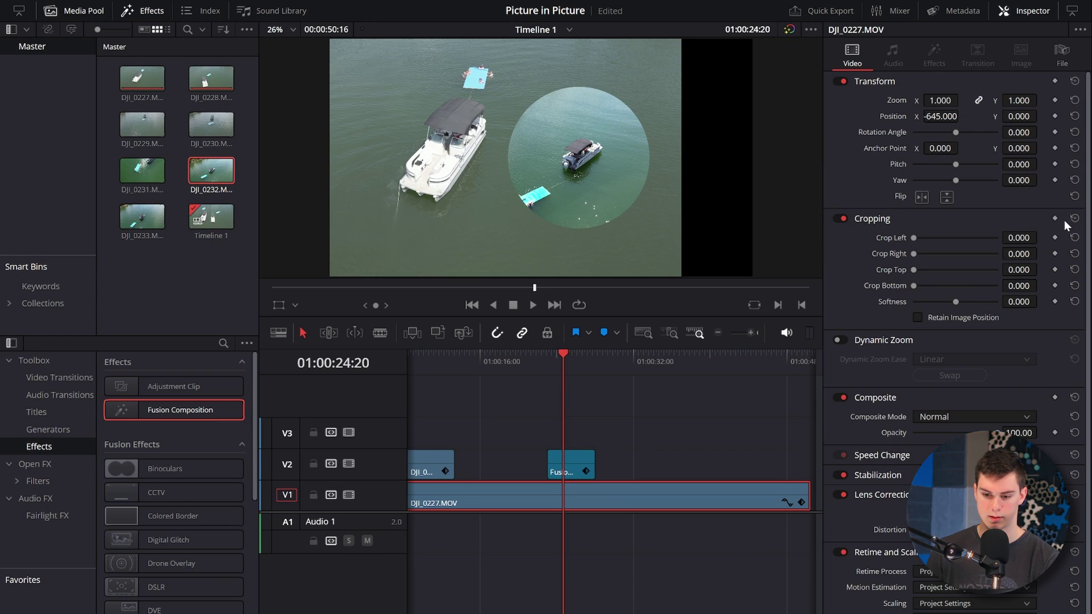
click(1074, 81)
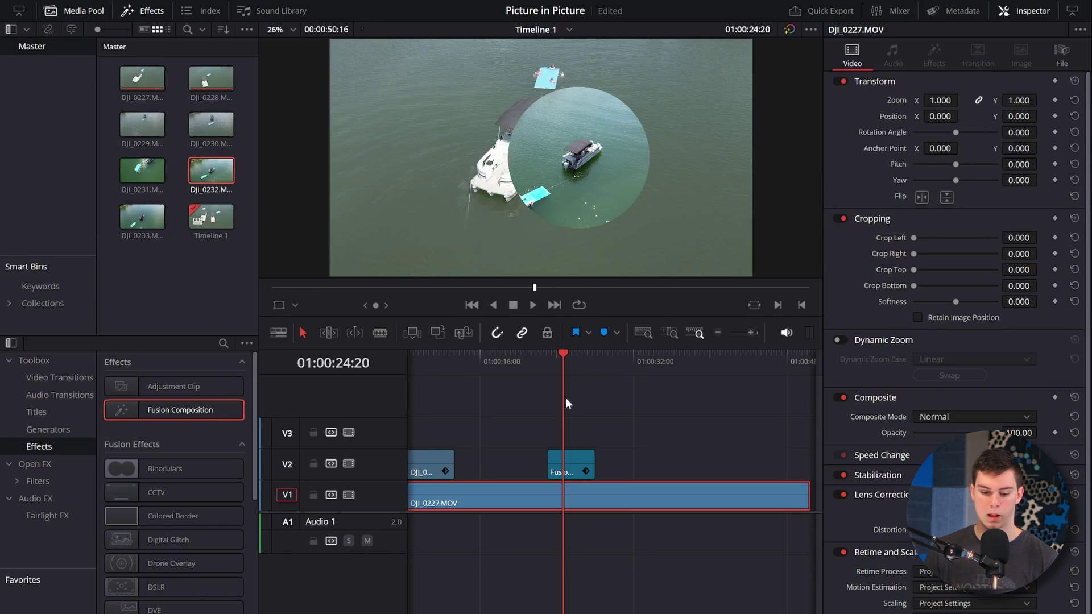
click(573, 461)
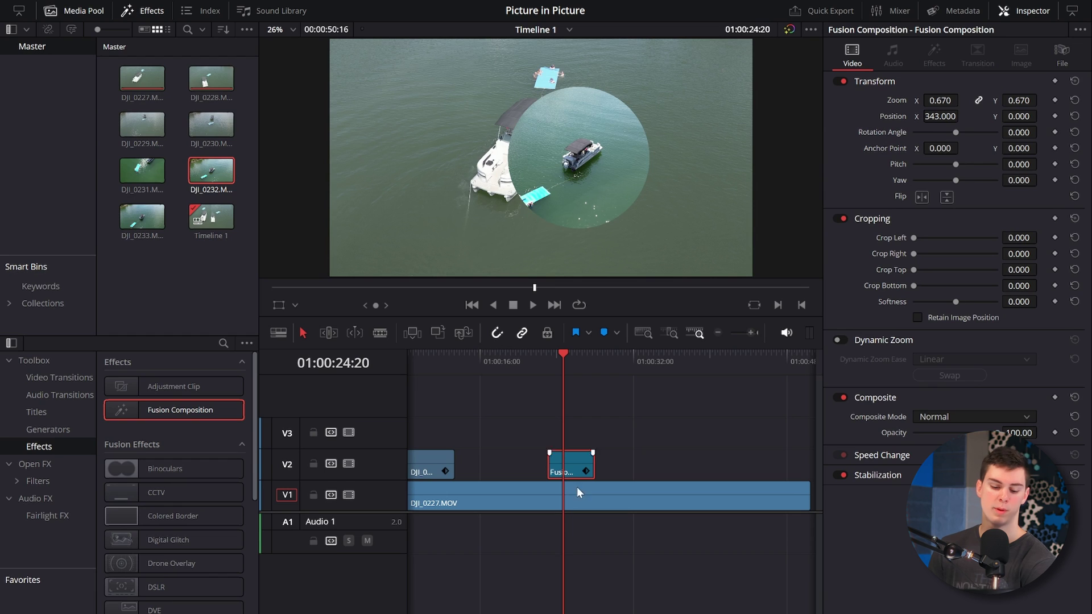
key(shift+5)
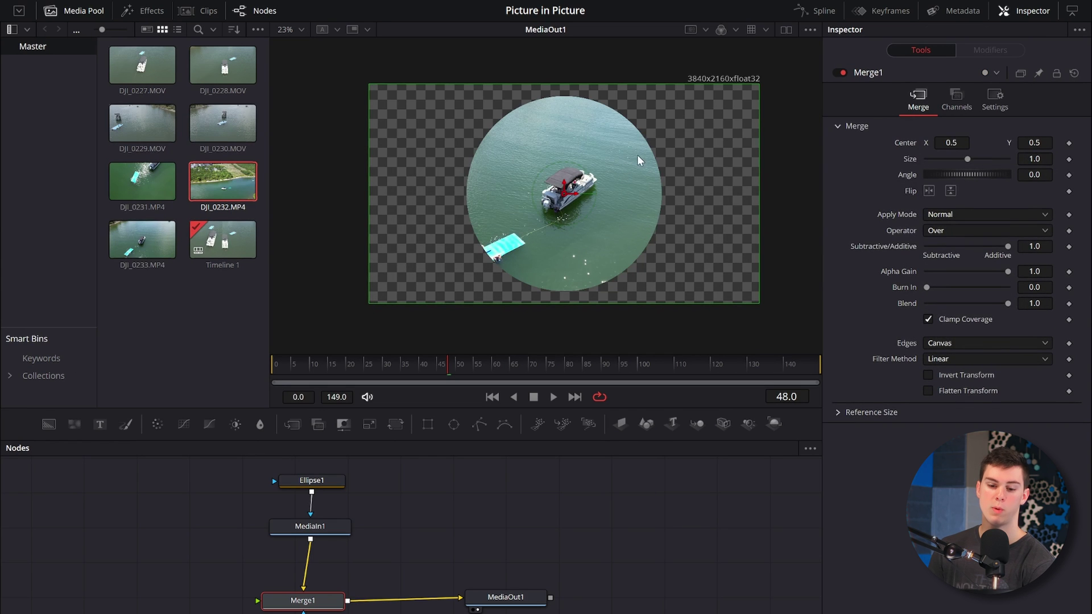
Step: Add a Background node with its own Merge2 alongside a copy of the Ellipse1 mask
drag(431, 540, 631, 530)
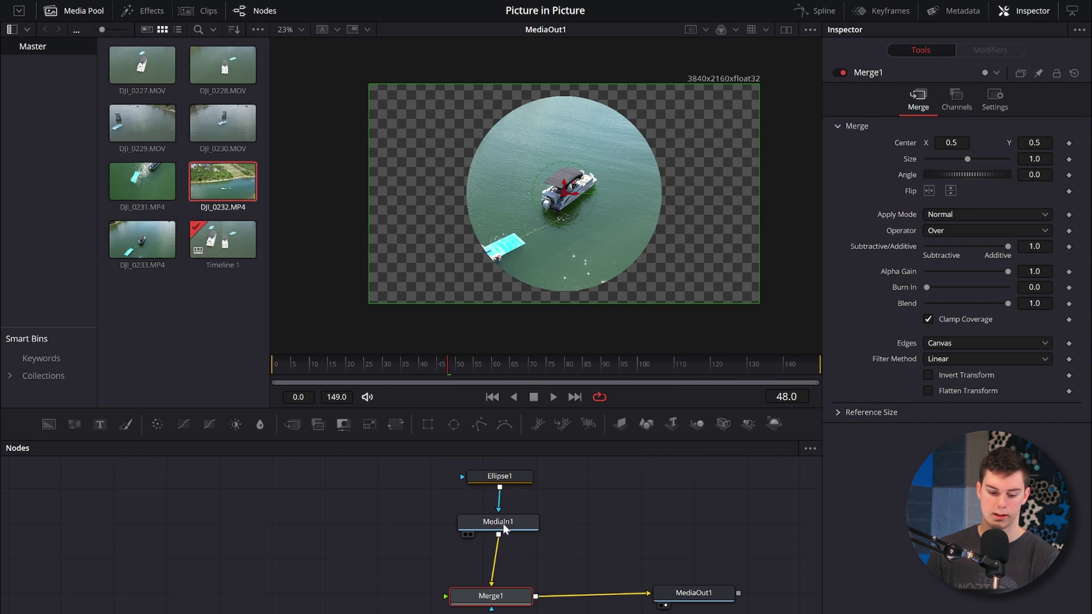
click(504, 480)
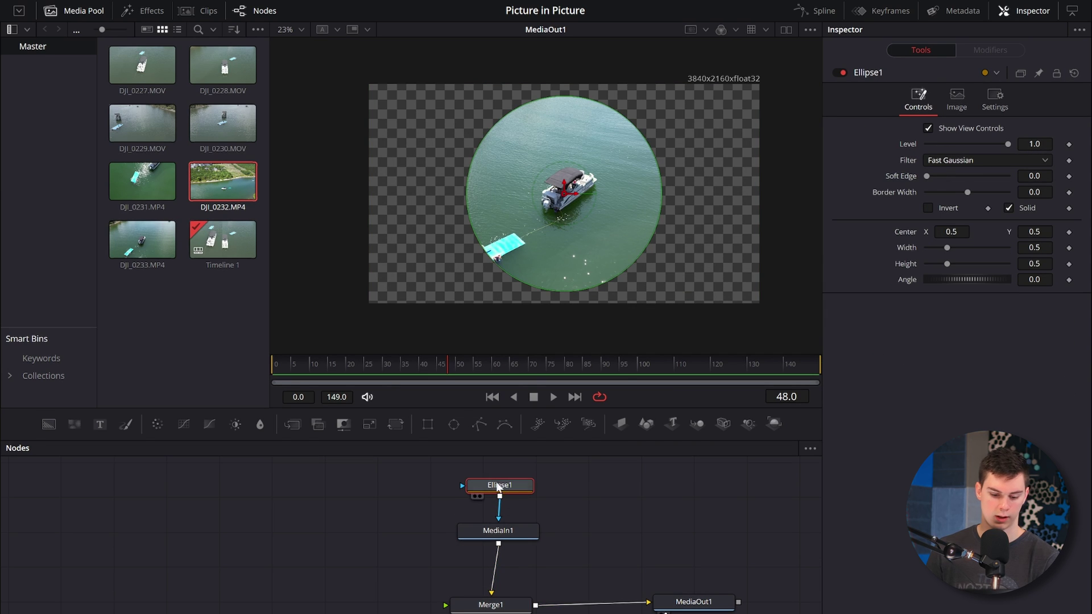
click(351, 493)
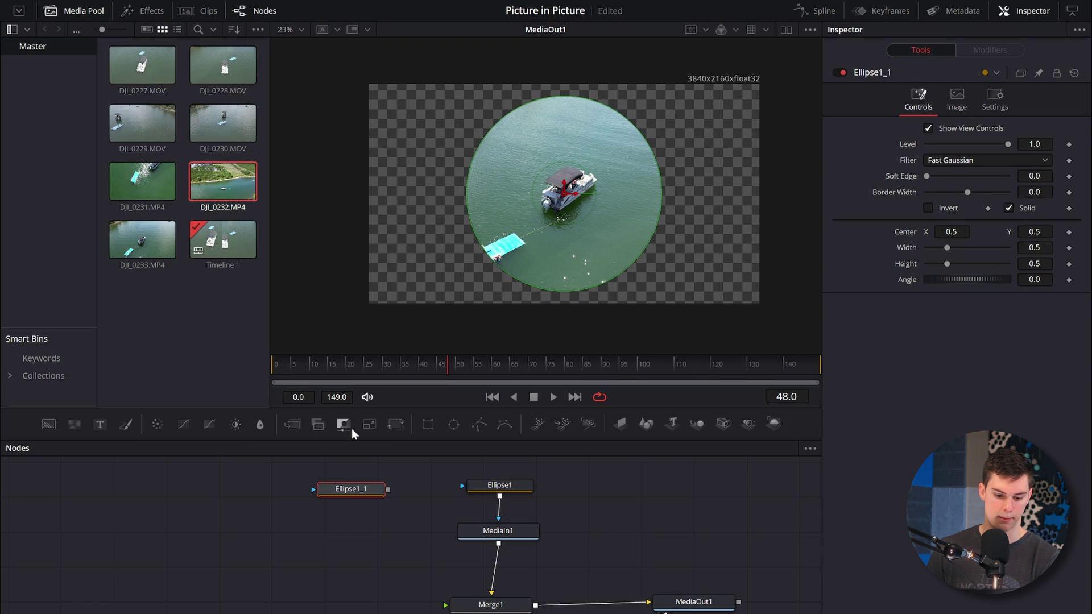
drag(53, 428, 353, 534)
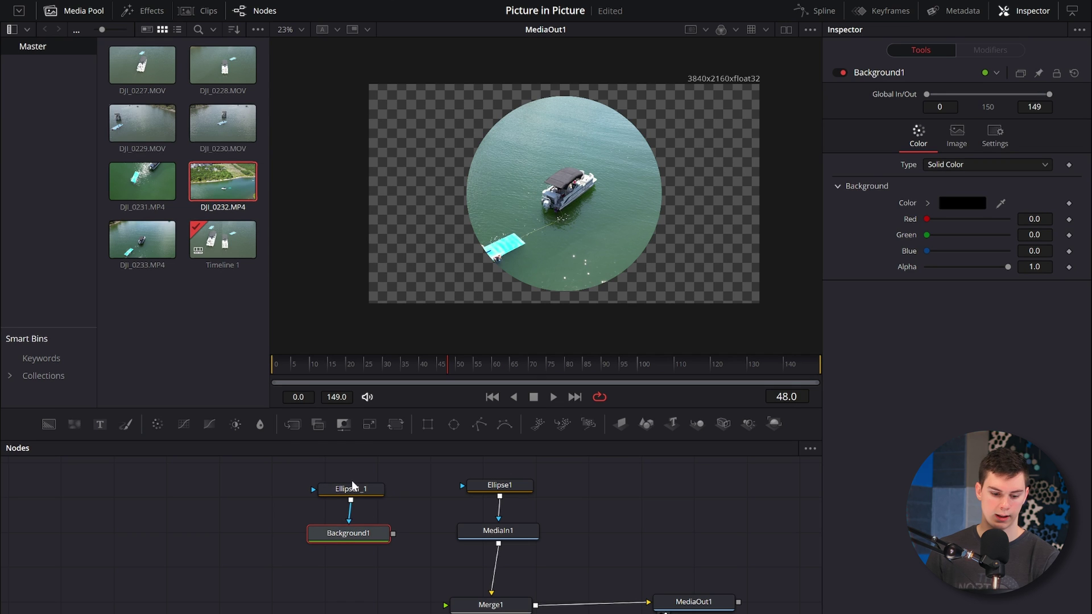
drag(289, 429, 342, 574)
Step: Combine the masked boat and ring layers in Merge3 and feed it to MediaOut1
scroll(592, 528, down, 3)
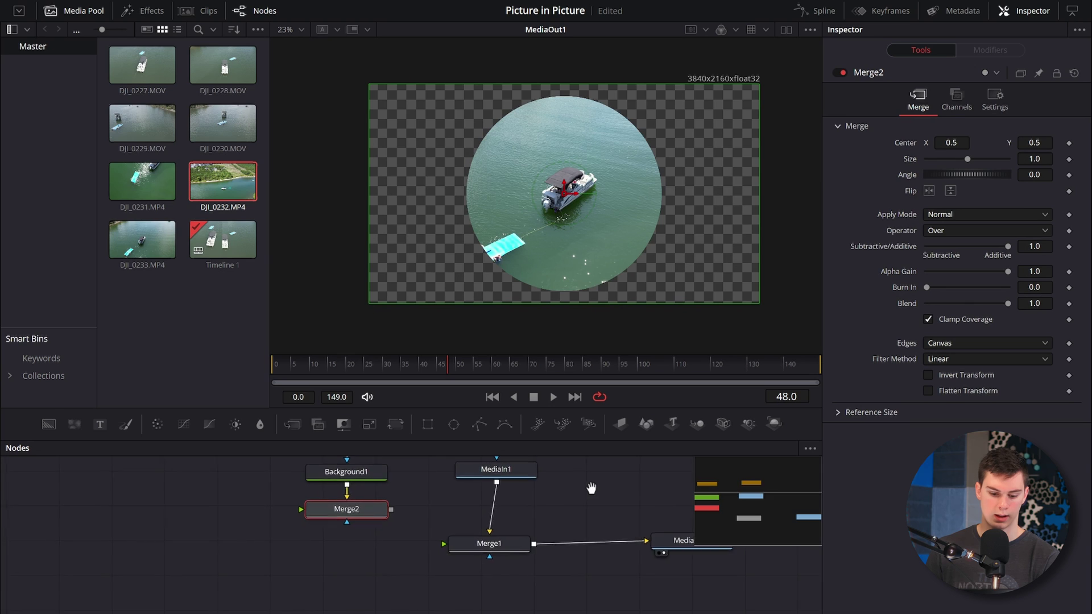
drag(494, 561, 502, 535)
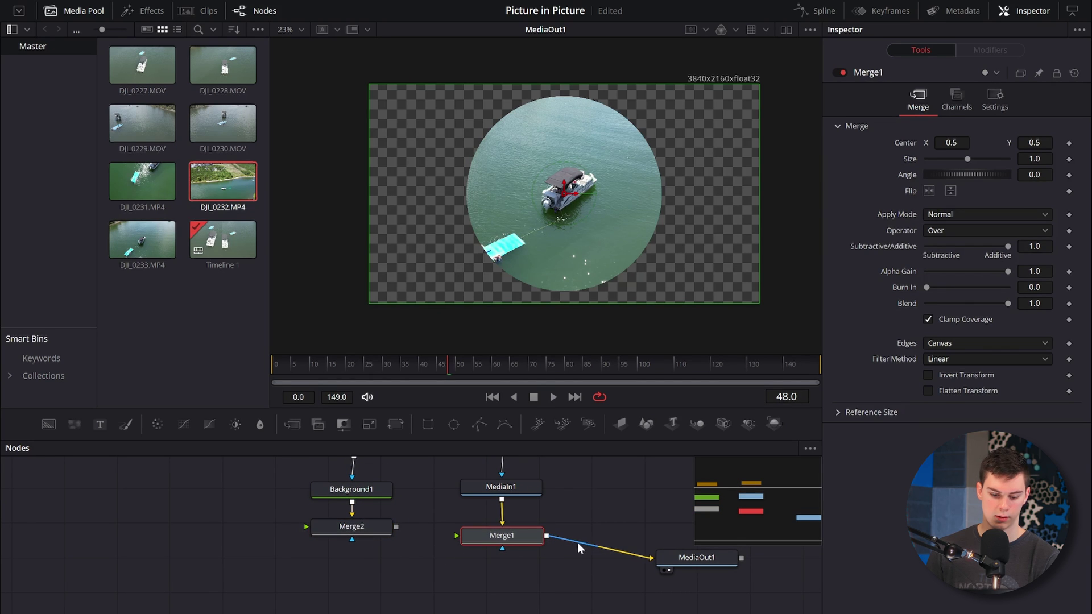
drag(301, 428, 433, 592)
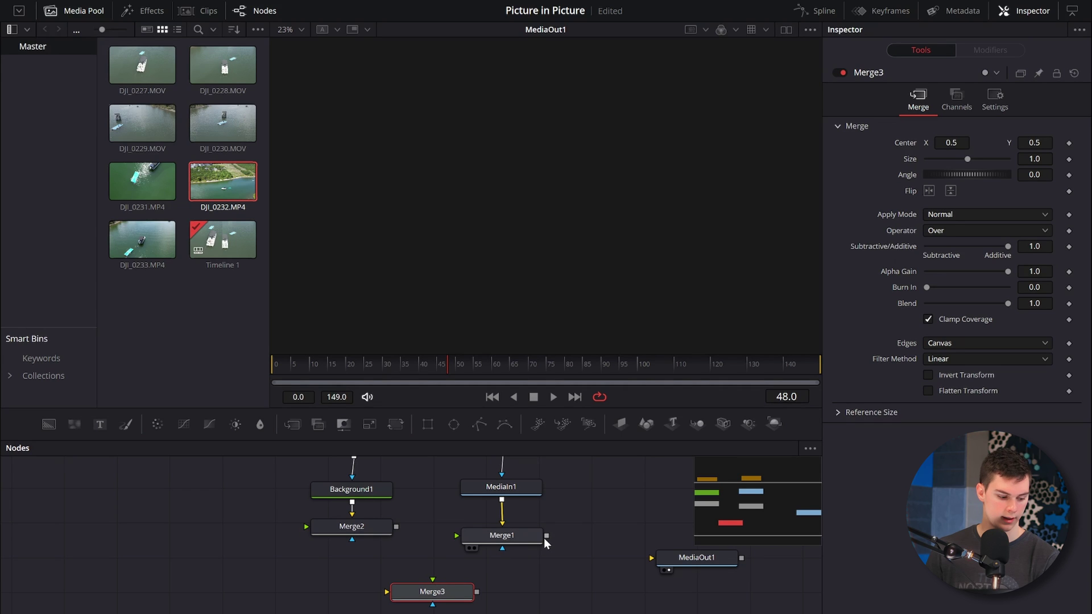
drag(548, 538, 432, 589)
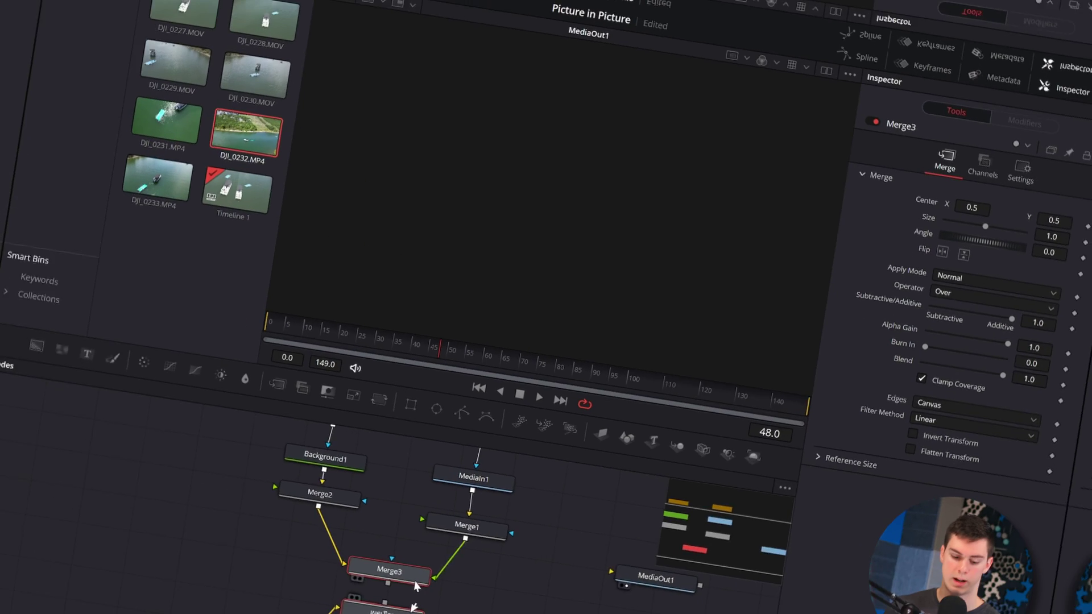
drag(433, 604, 682, 558)
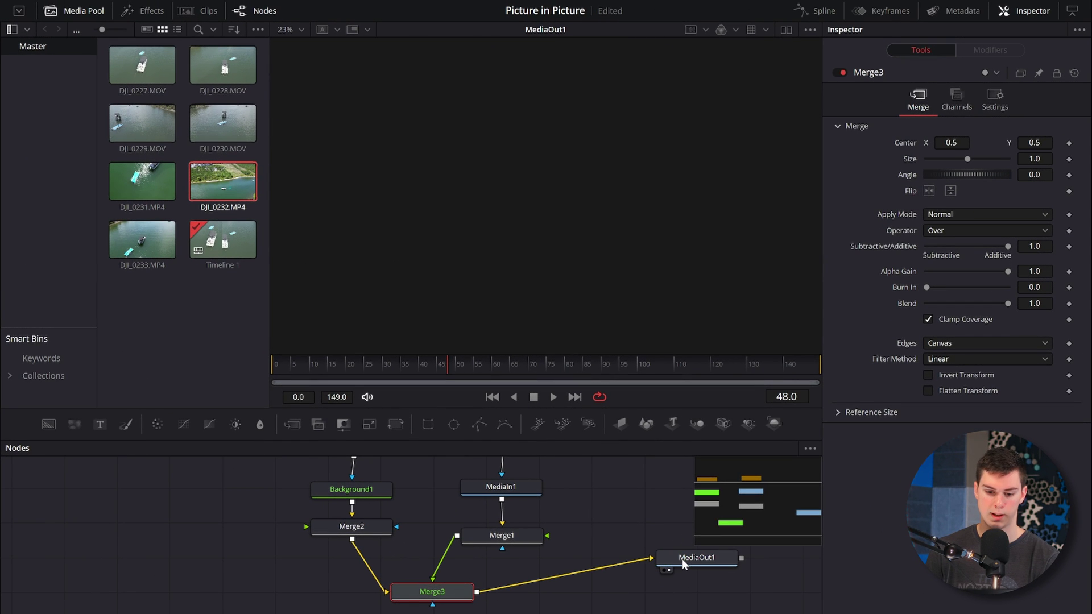
Step: Enlarge the copied mask Ellipse1_1 to 0.549 so the Background shows as a ring
scroll(609, 532, up, 2)
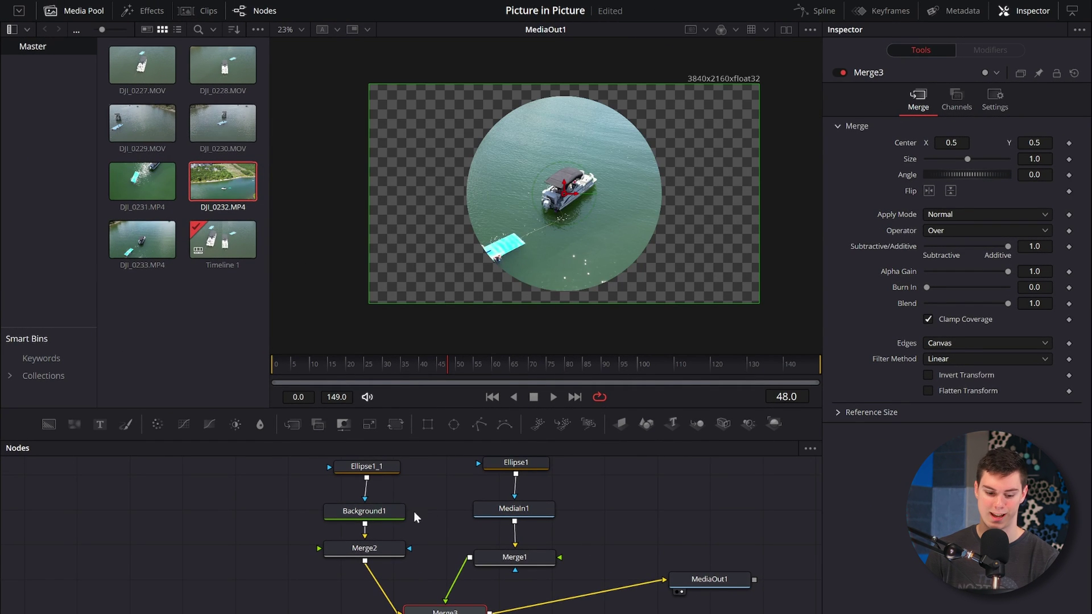
click(377, 547)
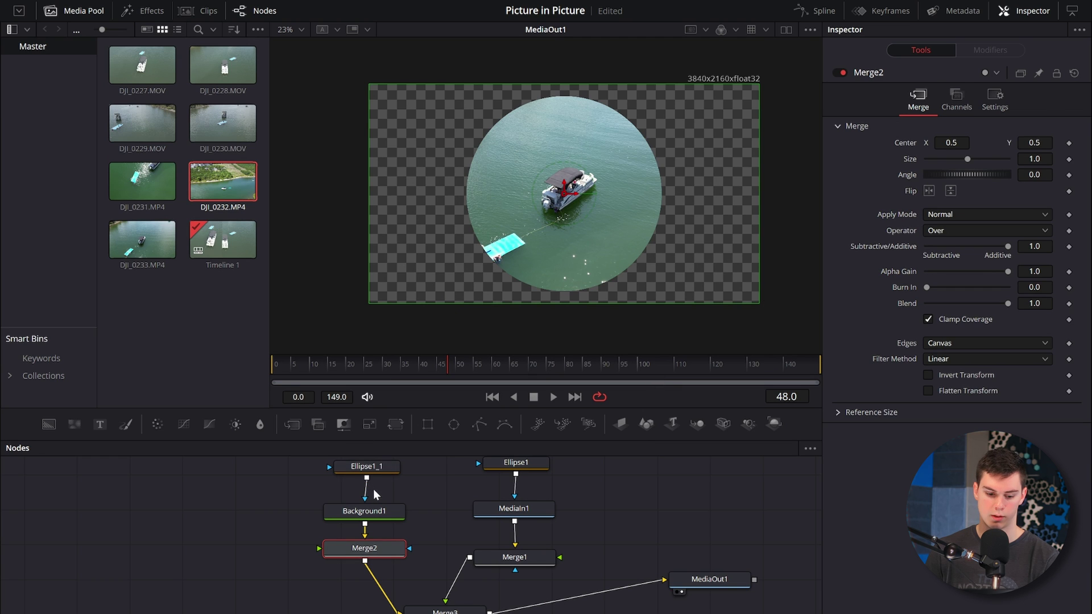
click(384, 467)
scroll(383, 468, up, 1)
drag(644, 136, 661, 150)
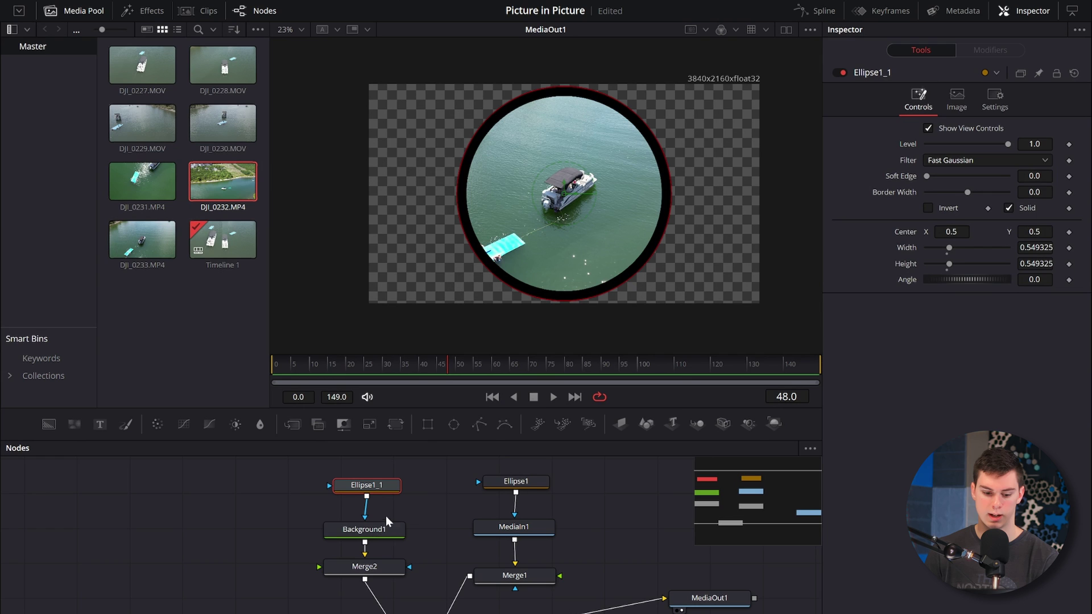
click(380, 532)
Step: Make Background1 a Horizontal gradient running from white to black
click(962, 203)
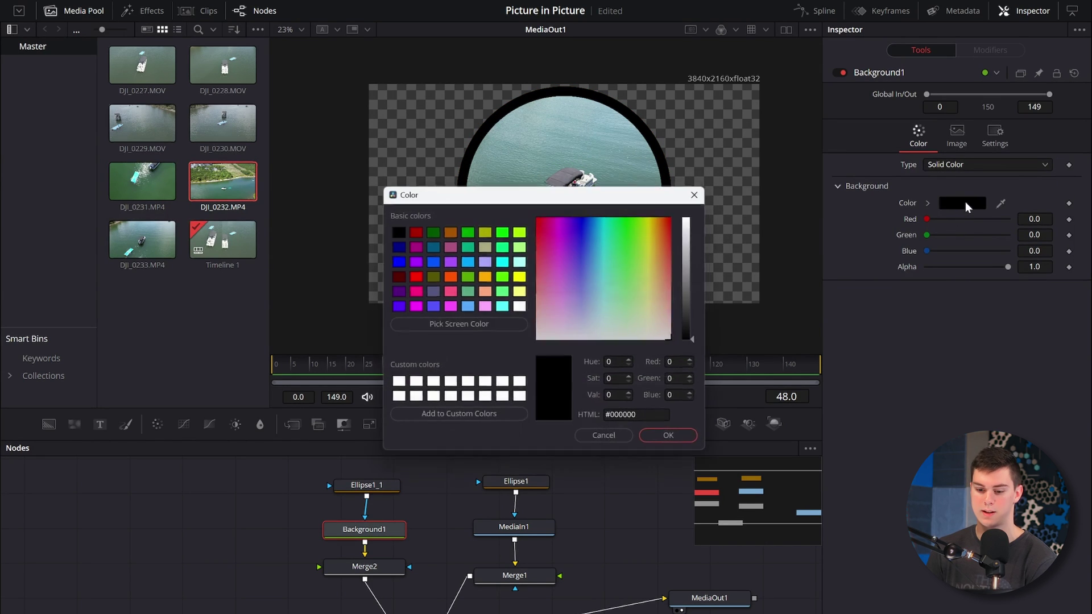
click(433, 388)
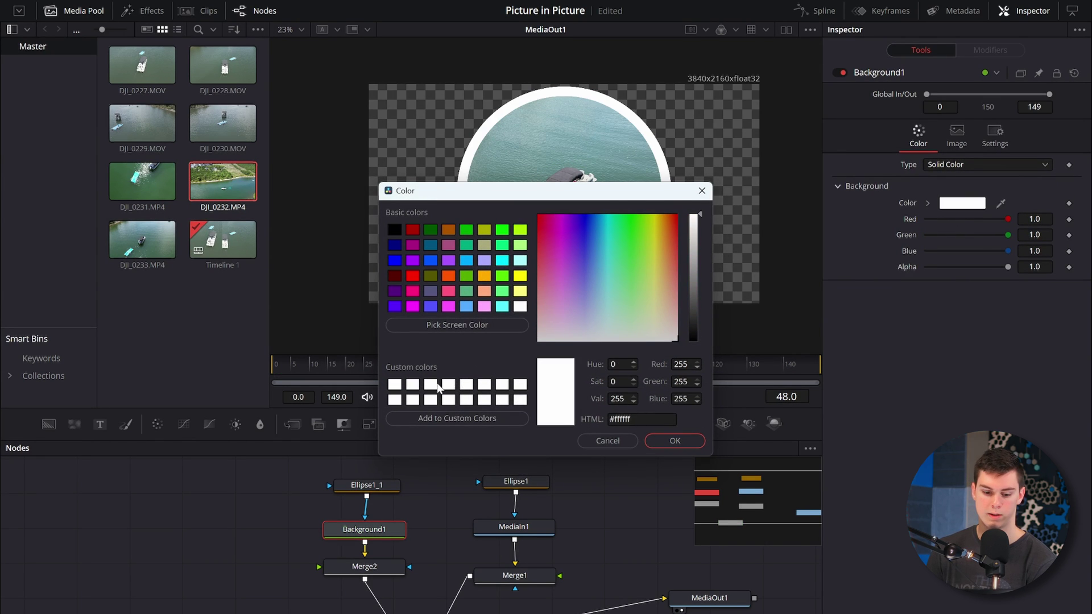
click(668, 439)
click(1018, 166)
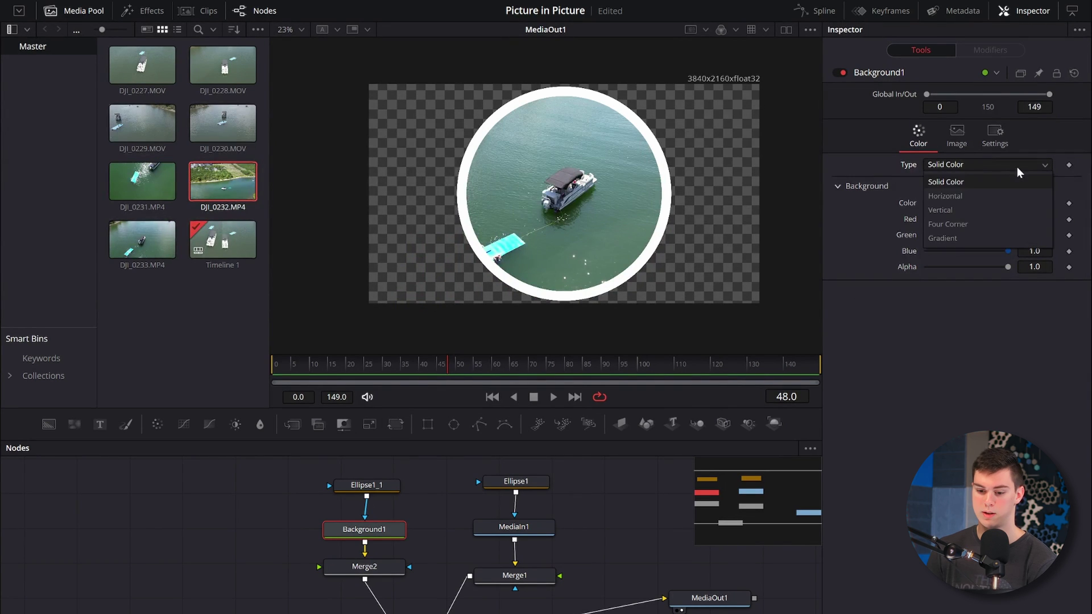
click(990, 192)
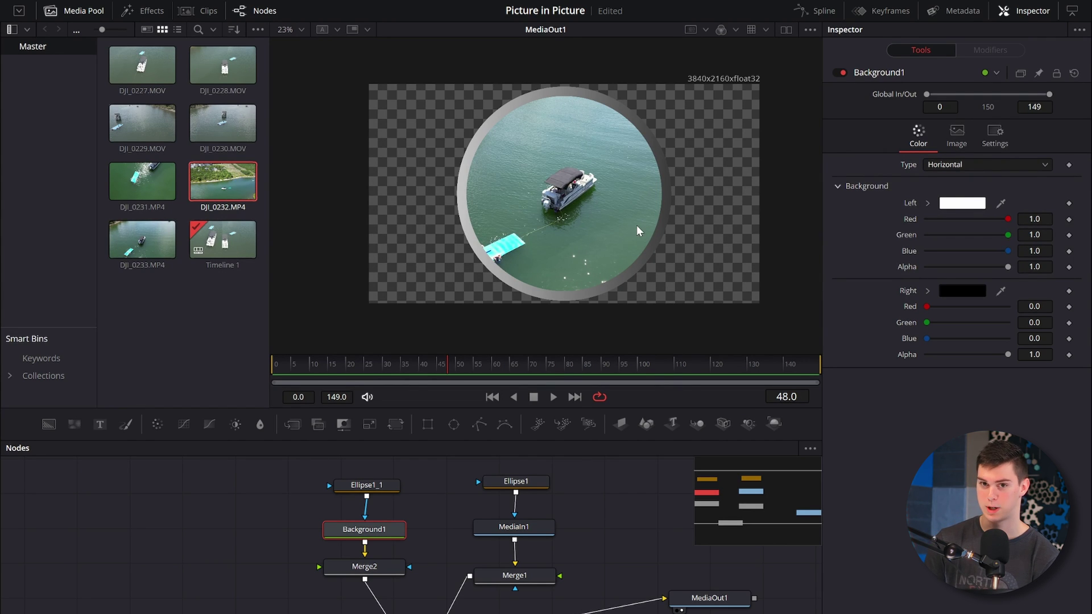
drag(622, 541, 608, 487)
click(609, 494)
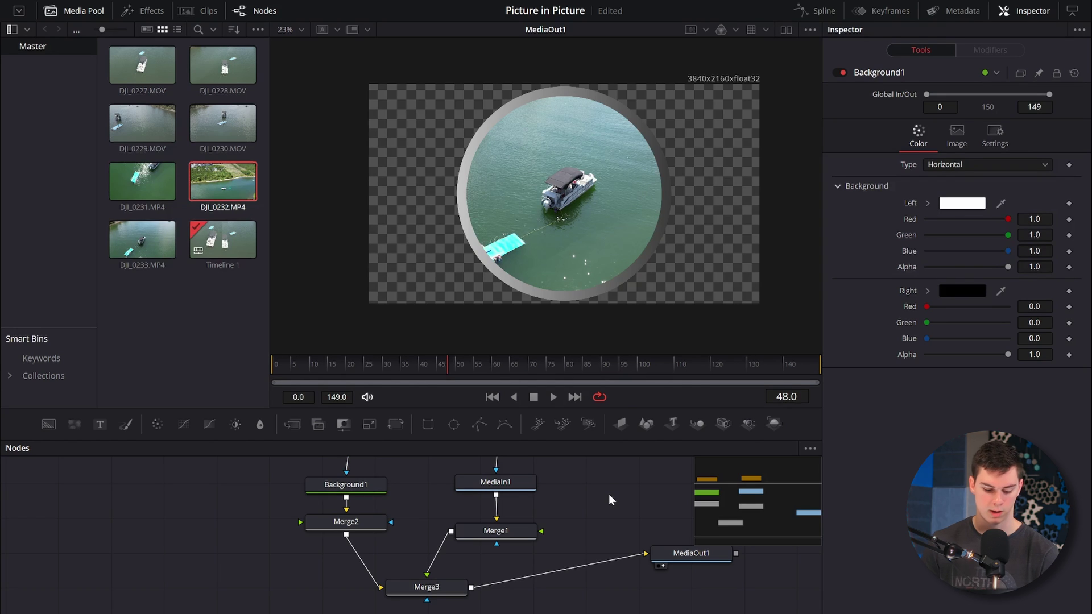
Step: Search for 'drop' and insert a Drop Shadow node between Merge3 and MediaOut1
key(shift+space)
text(drop)
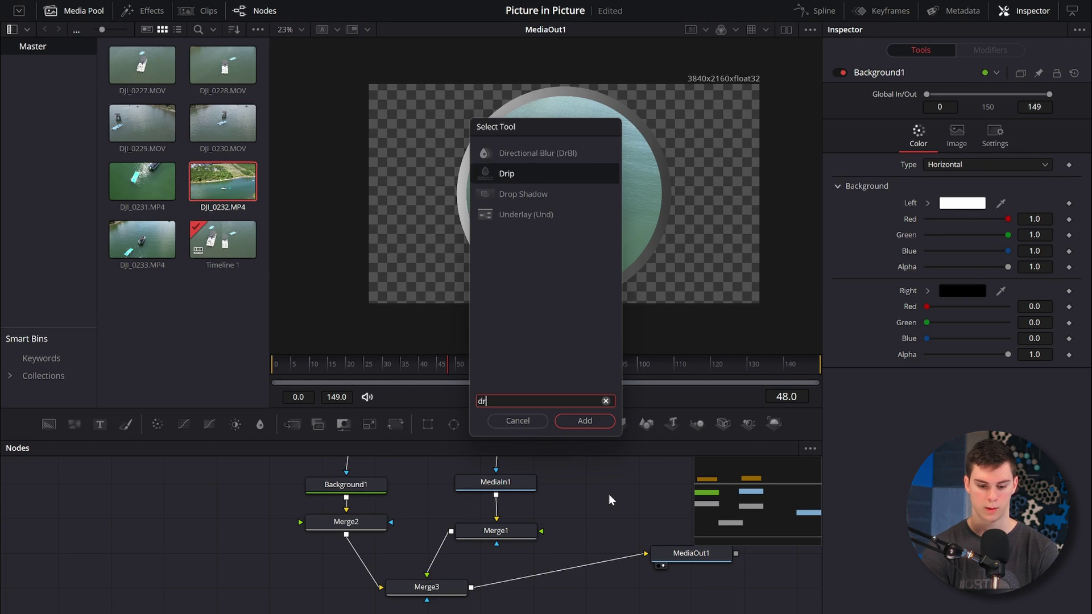
click(507, 157)
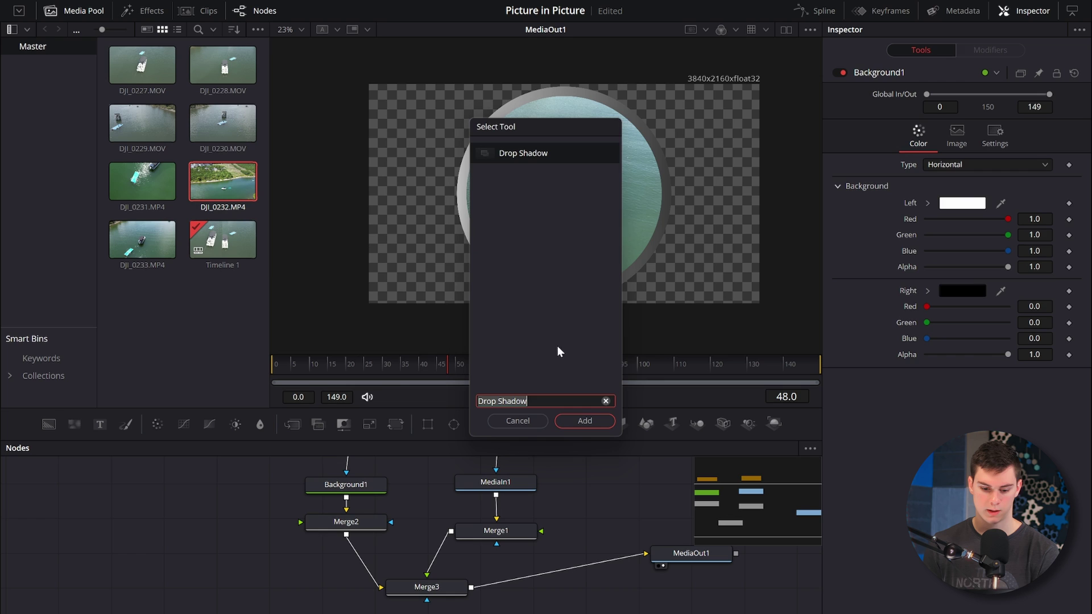
click(576, 419)
drag(602, 500, 575, 562)
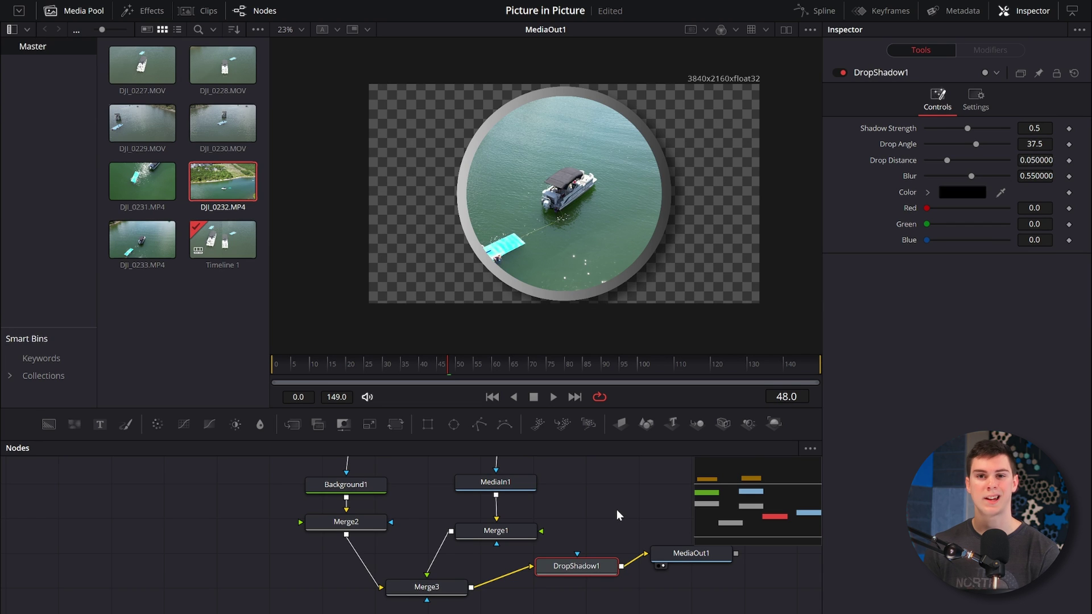
Step: Delete the ellipse circle mask nodes
scroll(617, 511, up, 3)
click(524, 490)
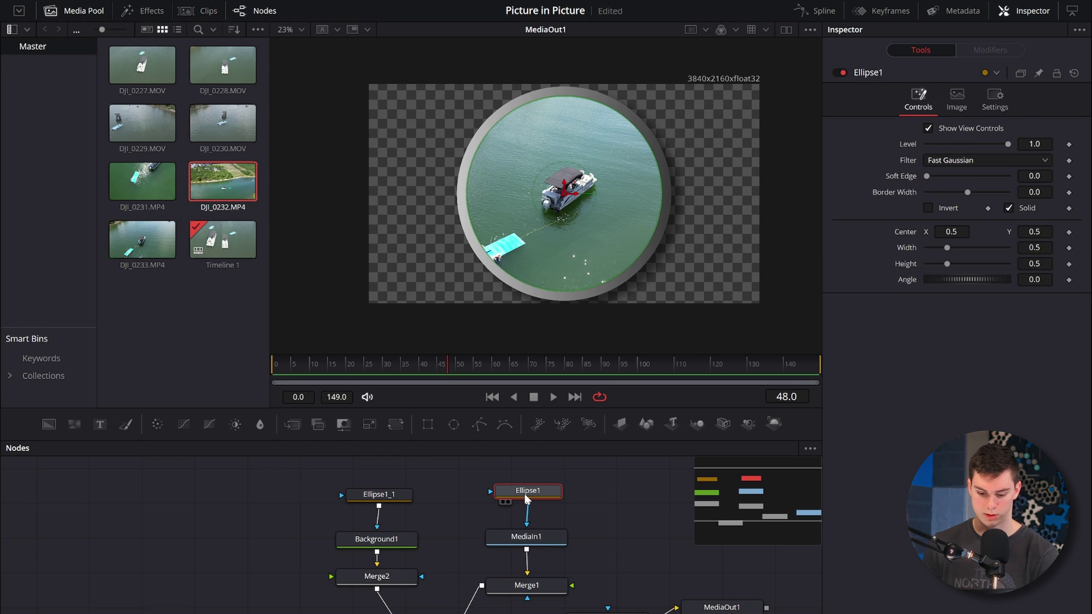
key(Delete)
Step: Add a Rectangle mask and a pasted copy, enlarging the border's rectangle slightly
drag(432, 425, 377, 530)
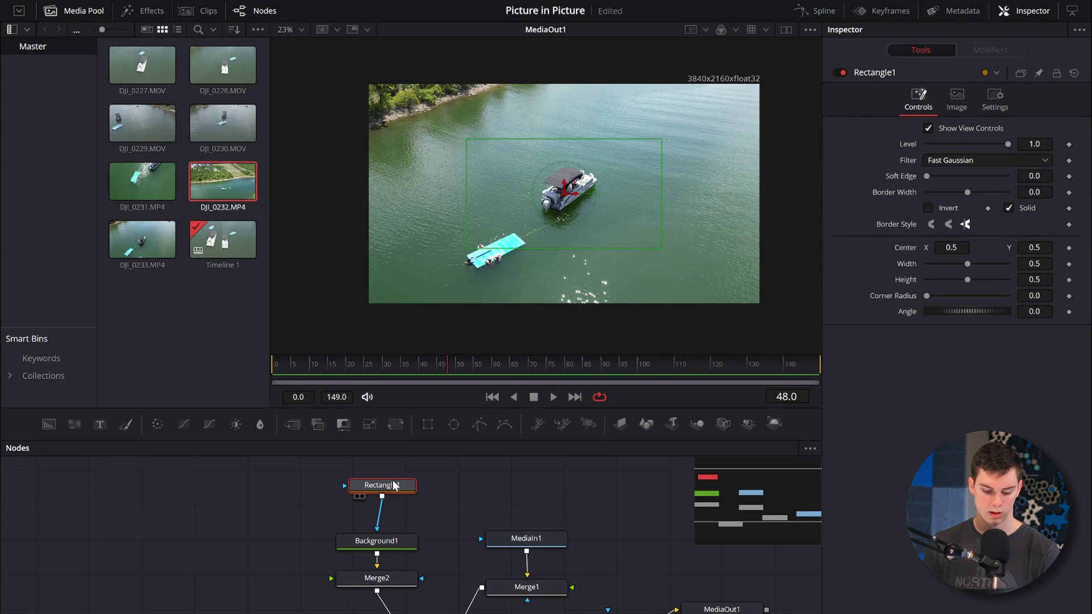
click(488, 486)
key(ctrl+v)
drag(499, 489, 497, 537)
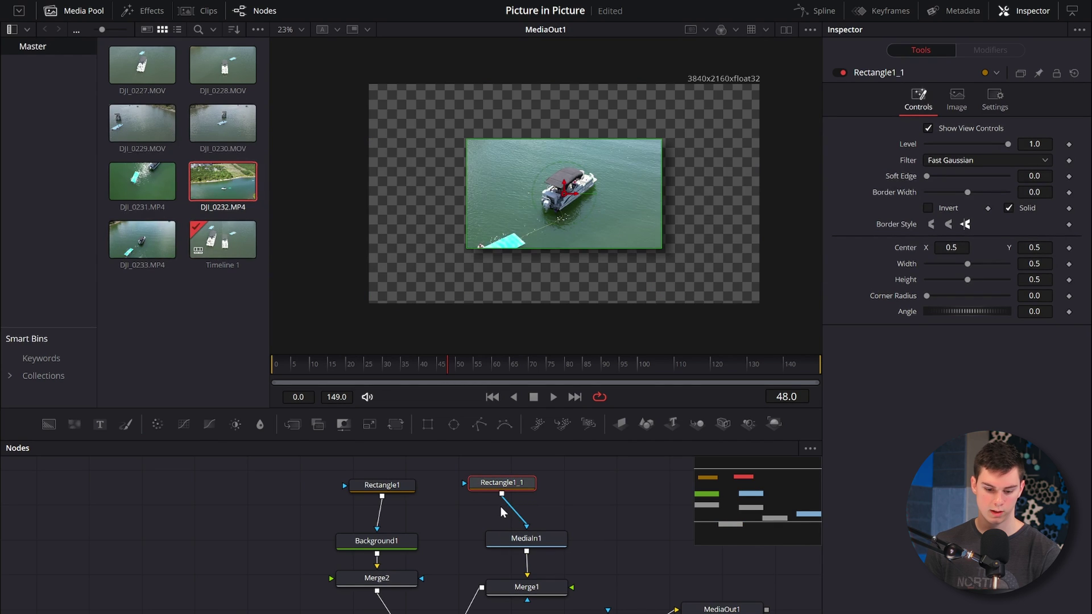
click(403, 487)
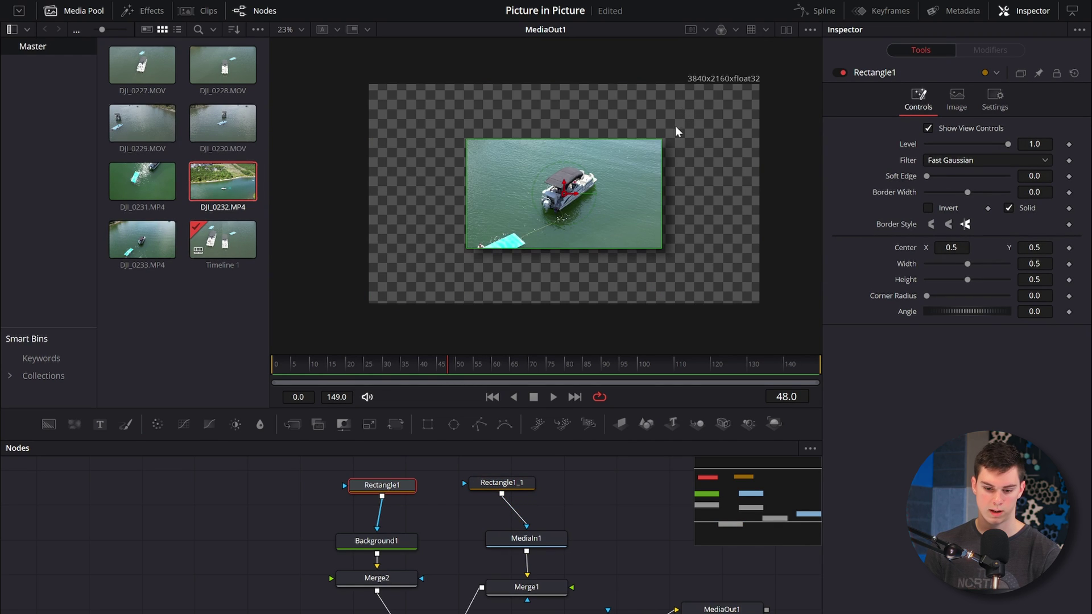
drag(664, 141, 670, 135)
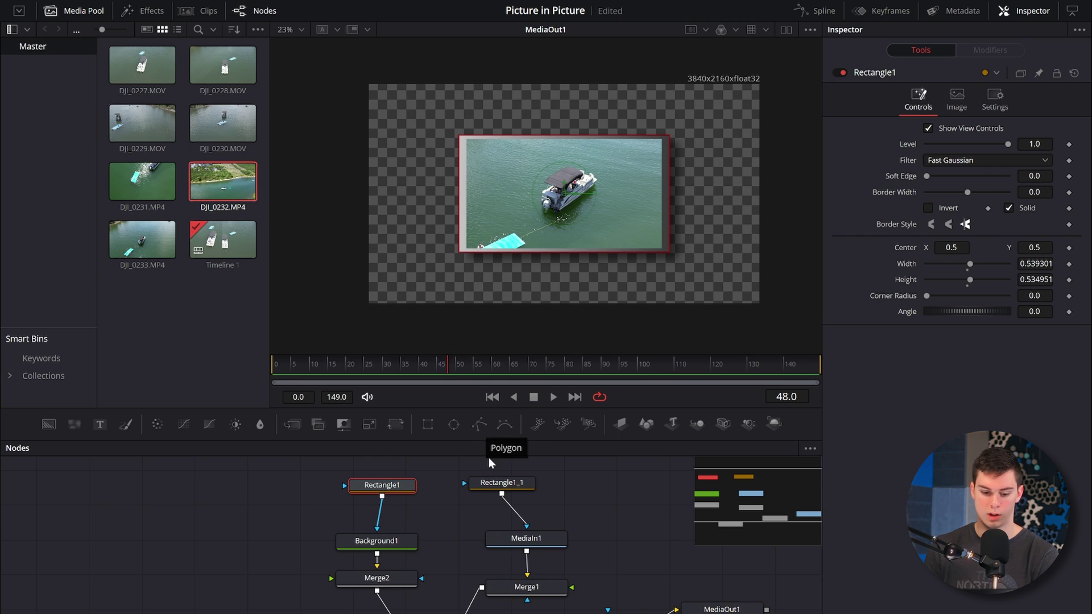
Step: Delete both rectangle masks and add a Polygon mask node feeding Background1
click(496, 484)
key(Delete)
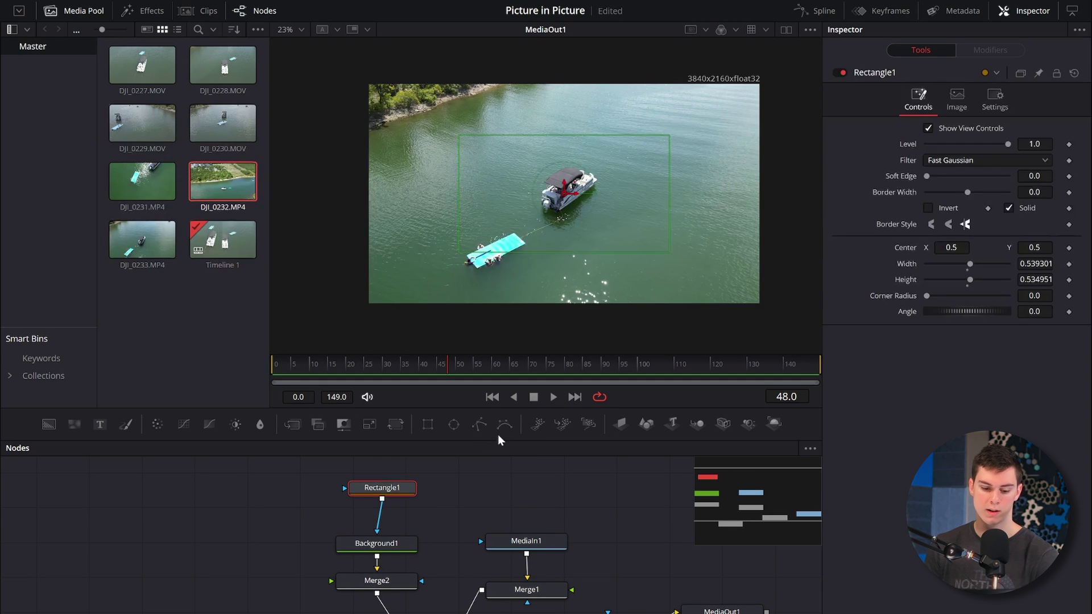
key(Delete)
drag(470, 427, 377, 543)
Step: Draw a four-point polygon mask outline around the drone inset
click(427, 245)
click(552, 291)
click(642, 218)
click(667, 152)
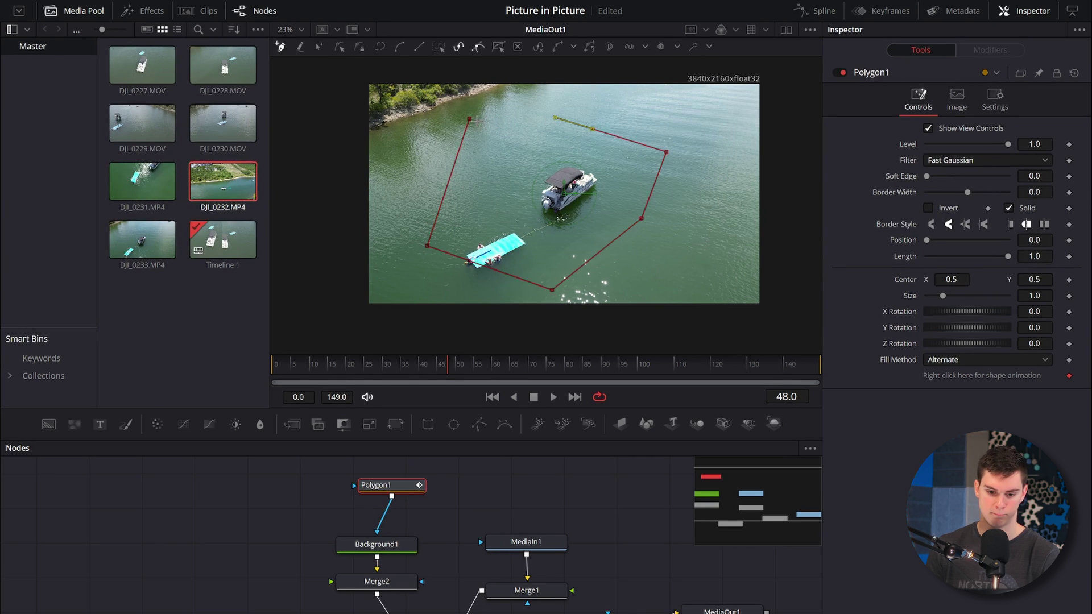
Step: Duplicate the polygon mask and connect the copy as MediaIn1's inset mask
click(398, 485)
key(ctrl+c)
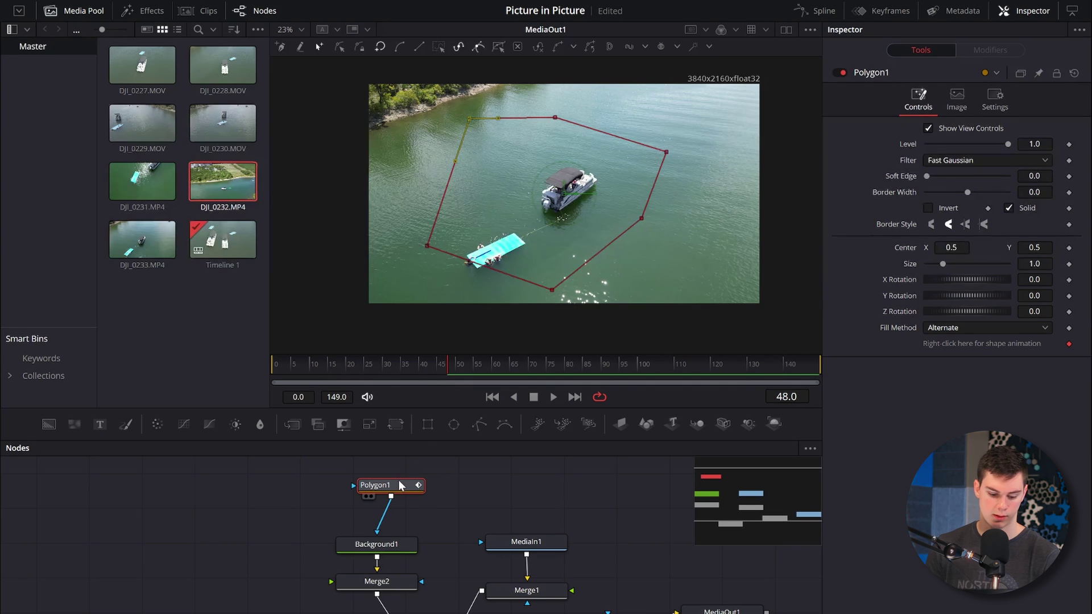
key(ctrl+v)
click(406, 521)
drag(407, 520, 525, 542)
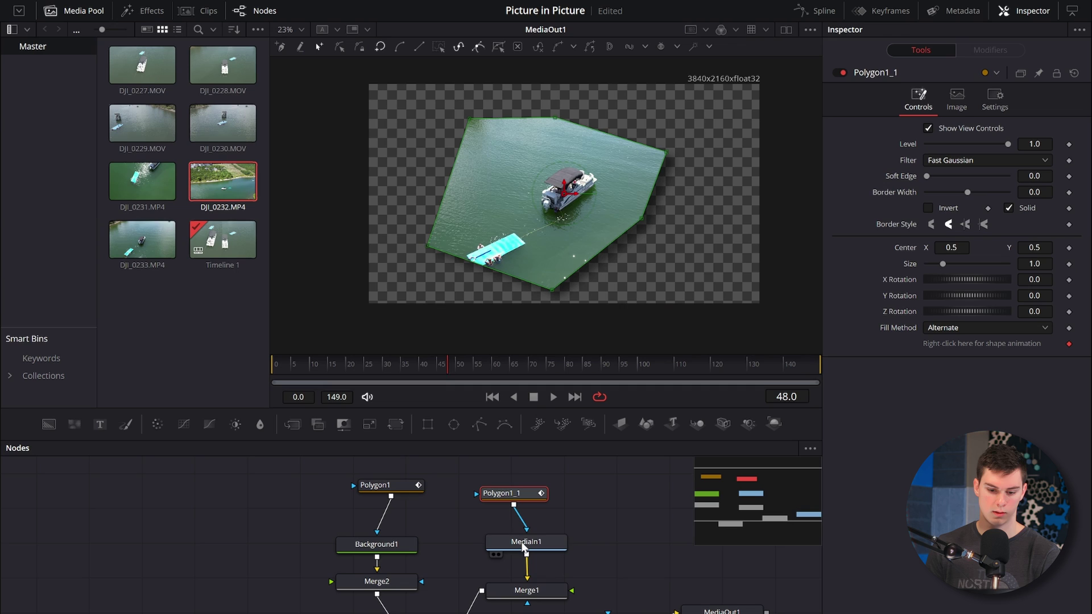
drag(532, 493, 541, 485)
Step: Enlarge the border polygon Polygon1 to size 1.142
click(404, 488)
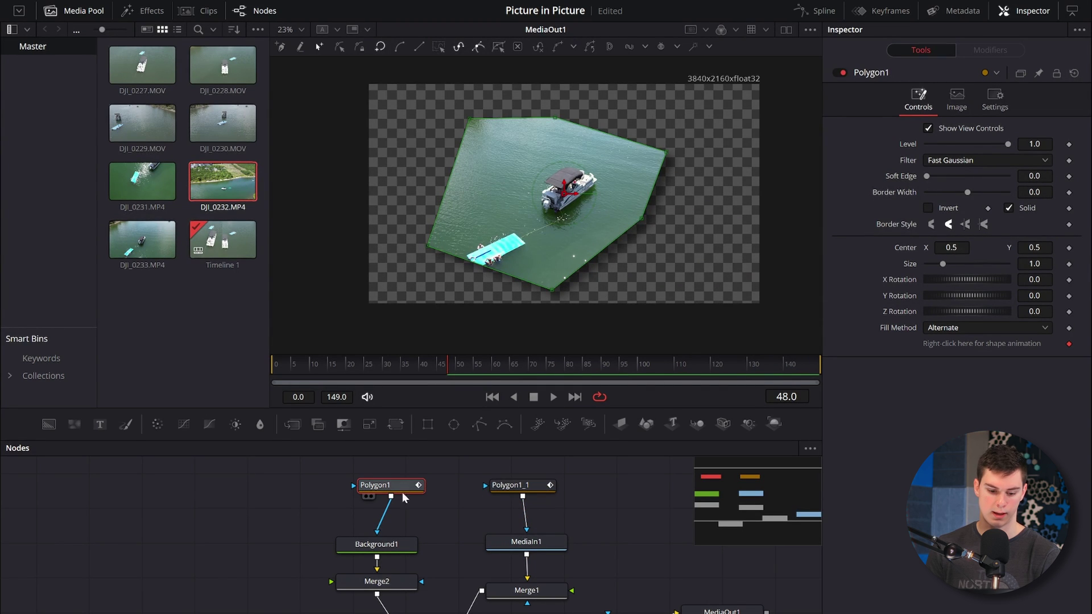
drag(388, 99, 703, 305)
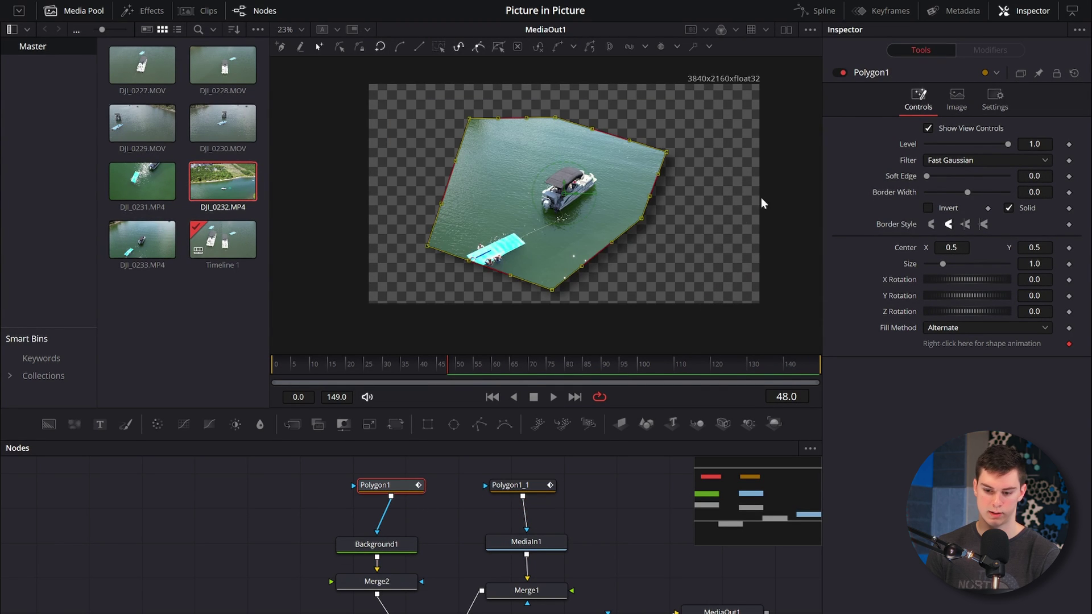
drag(942, 265, 945, 265)
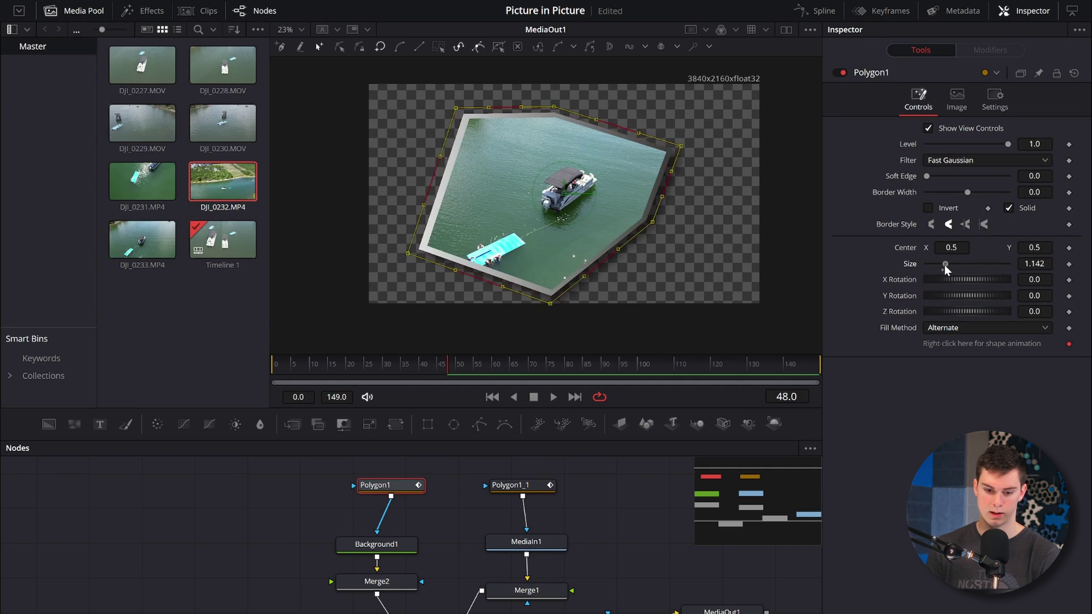
click(530, 542)
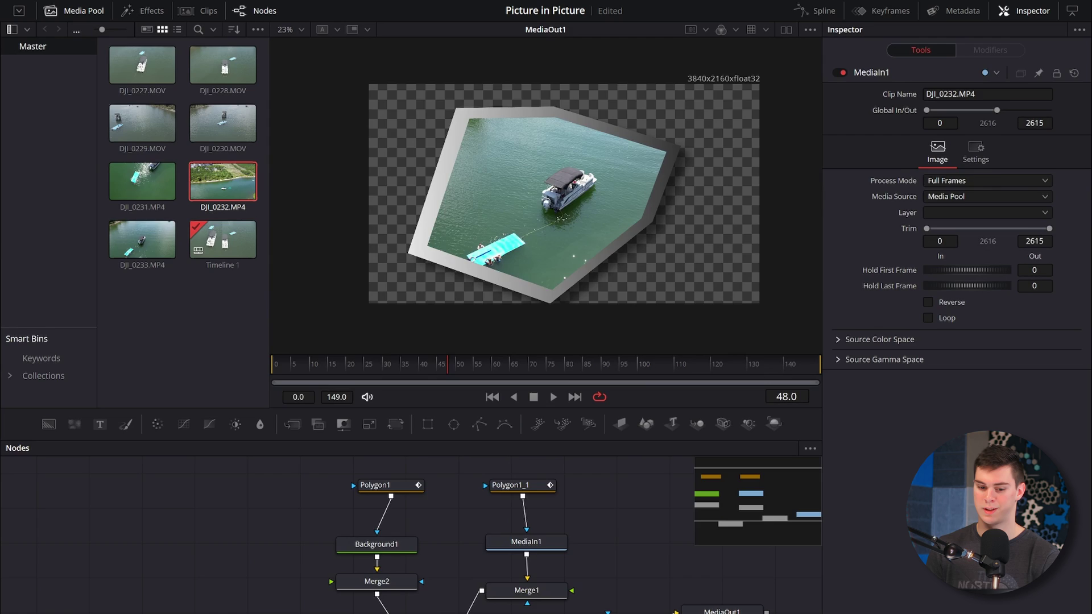
Step: On the Edit page, shift the composite right to Position X 1030, then return to Fusion
key(shift+4)
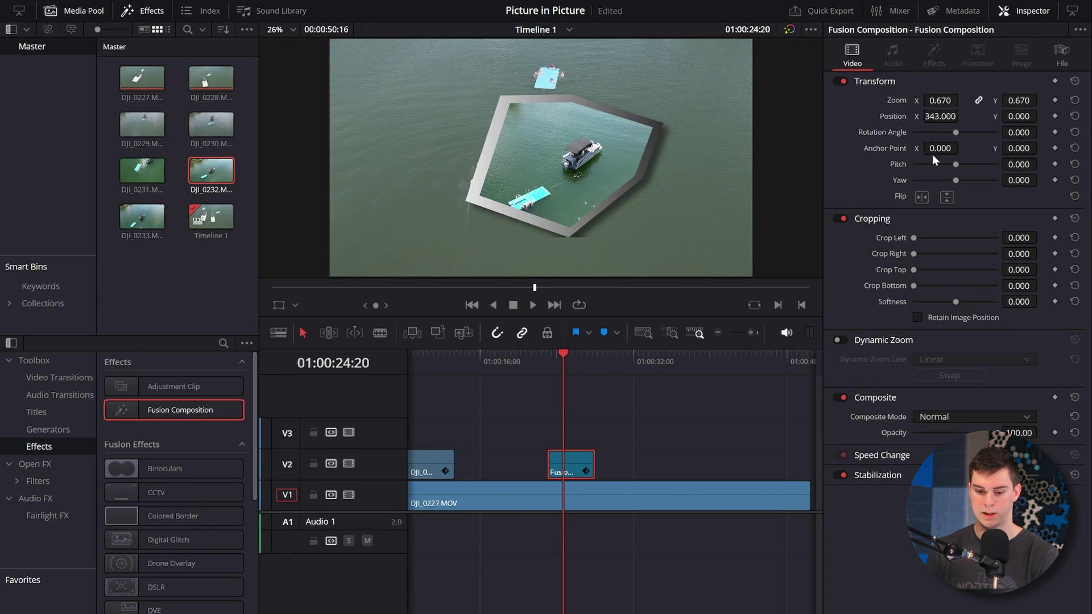
drag(941, 116, 1002, 116)
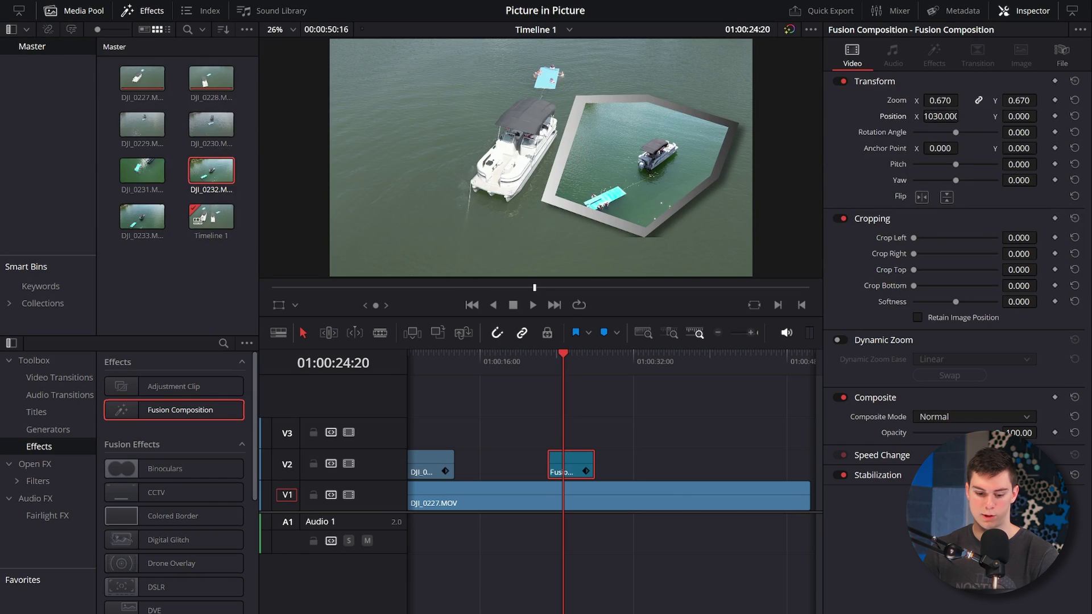
key(shift+5)
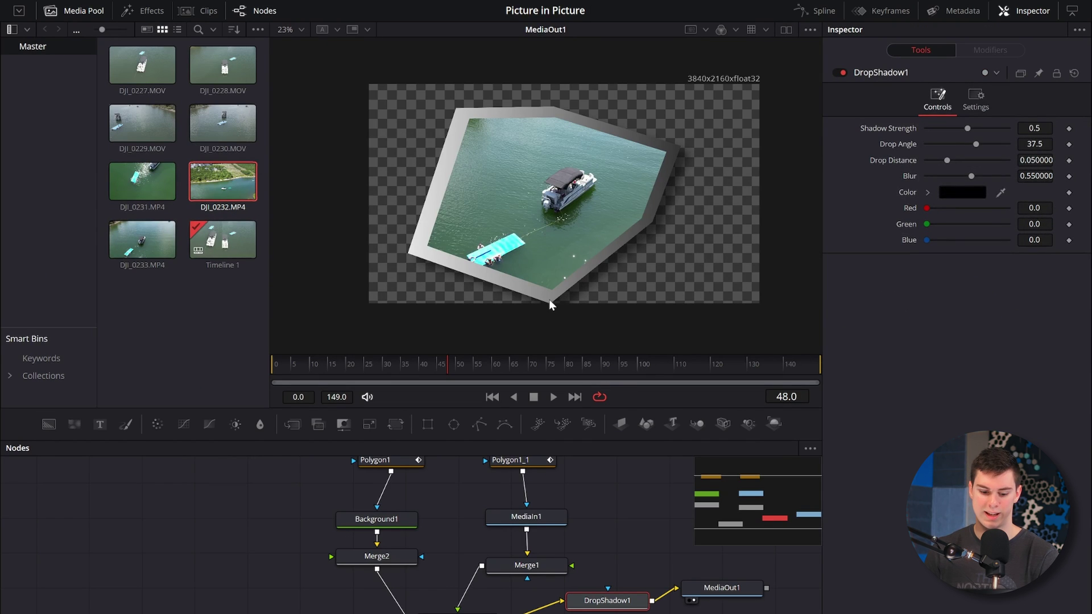
Step: Insert a Transform node between DropShadow1 and MediaOut1 and shrink the composite to about 0.81
drag(619, 560, 509, 533)
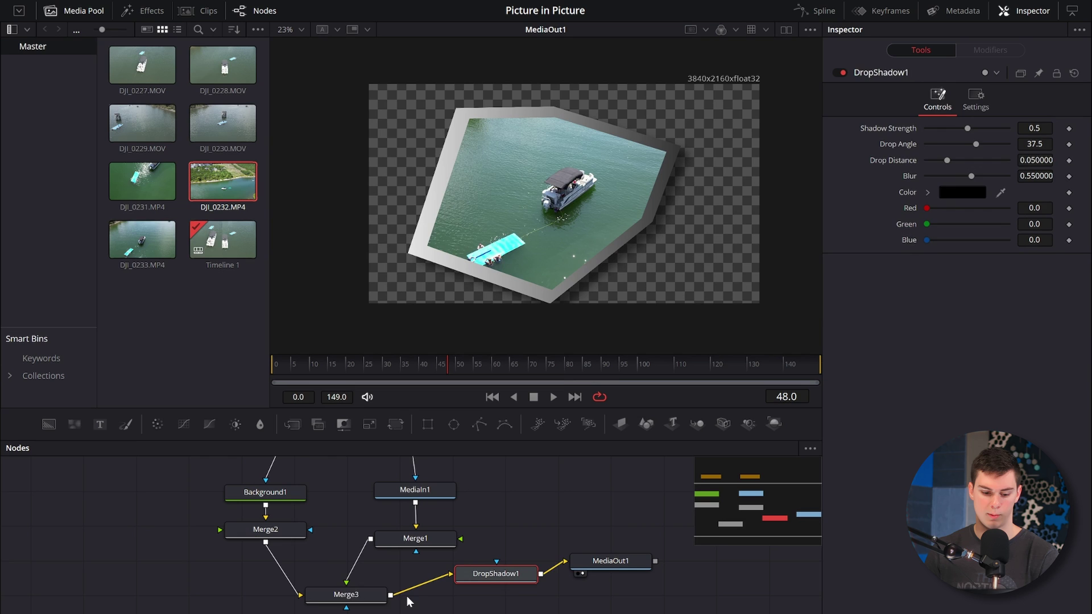
click(339, 595)
drag(760, 85, 737, 98)
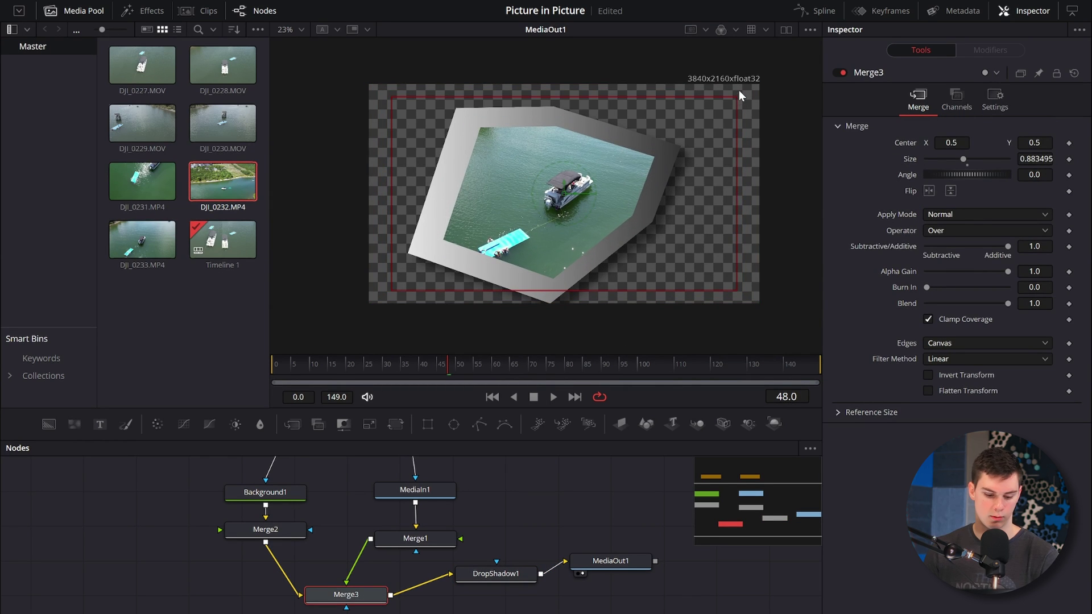
key(ctrl+z)
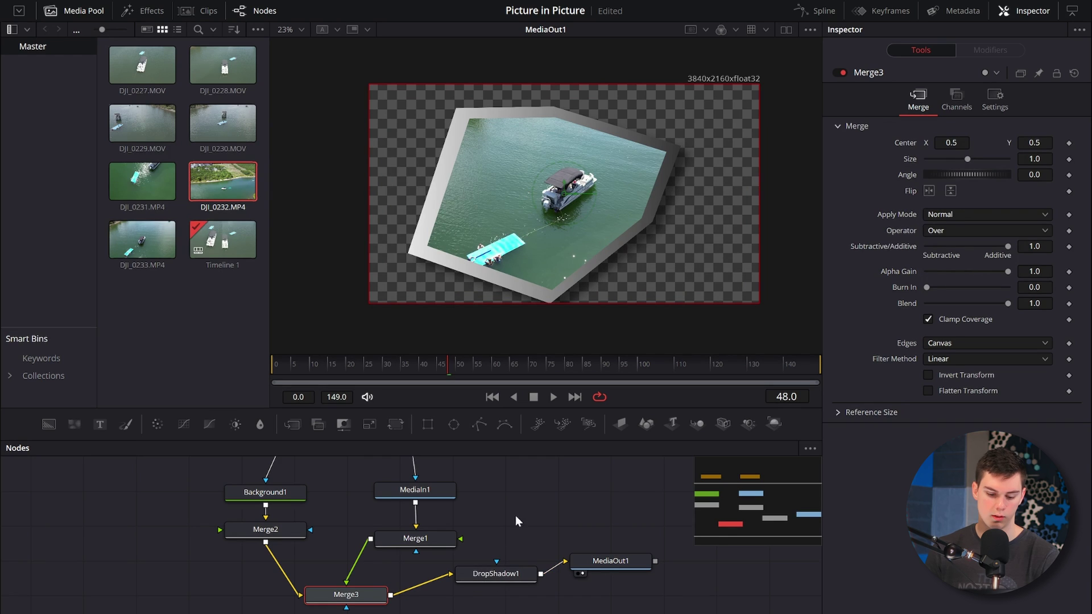
click(512, 576)
drag(606, 560, 705, 576)
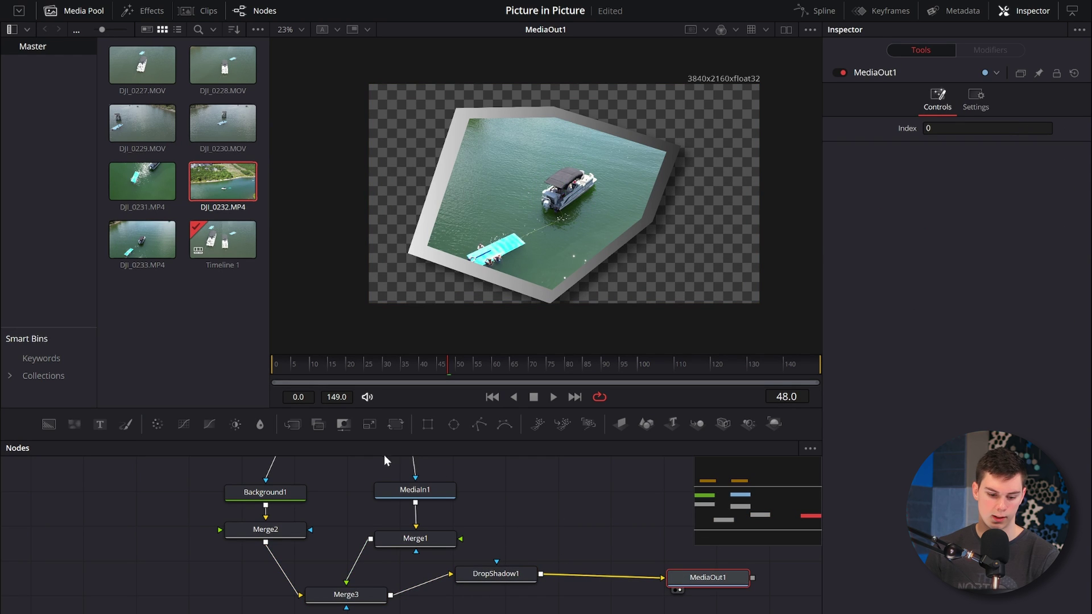
drag(396, 424, 602, 579)
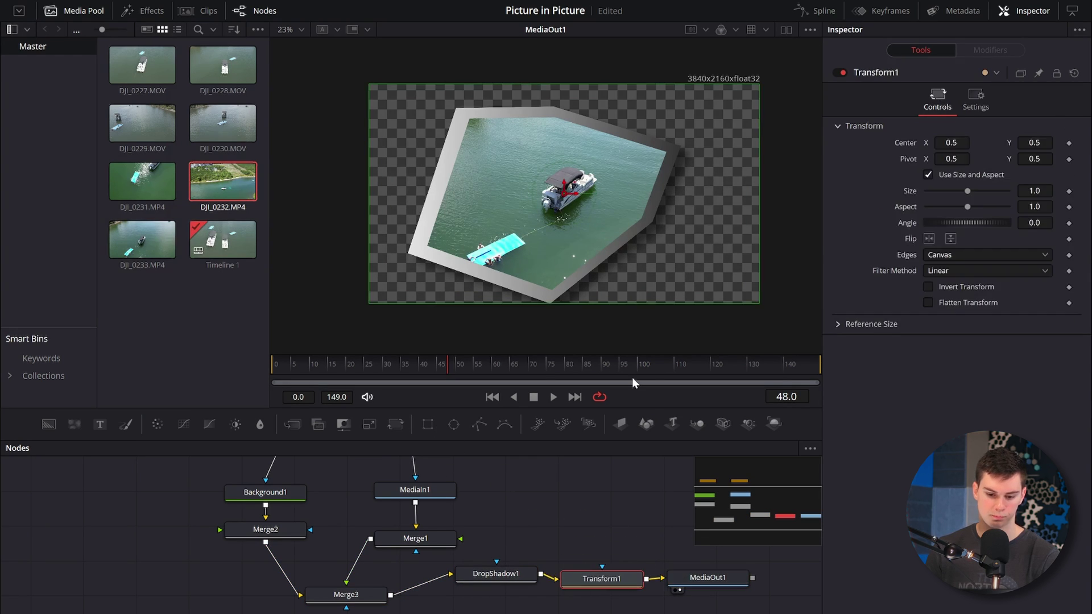
drag(759, 87, 722, 110)
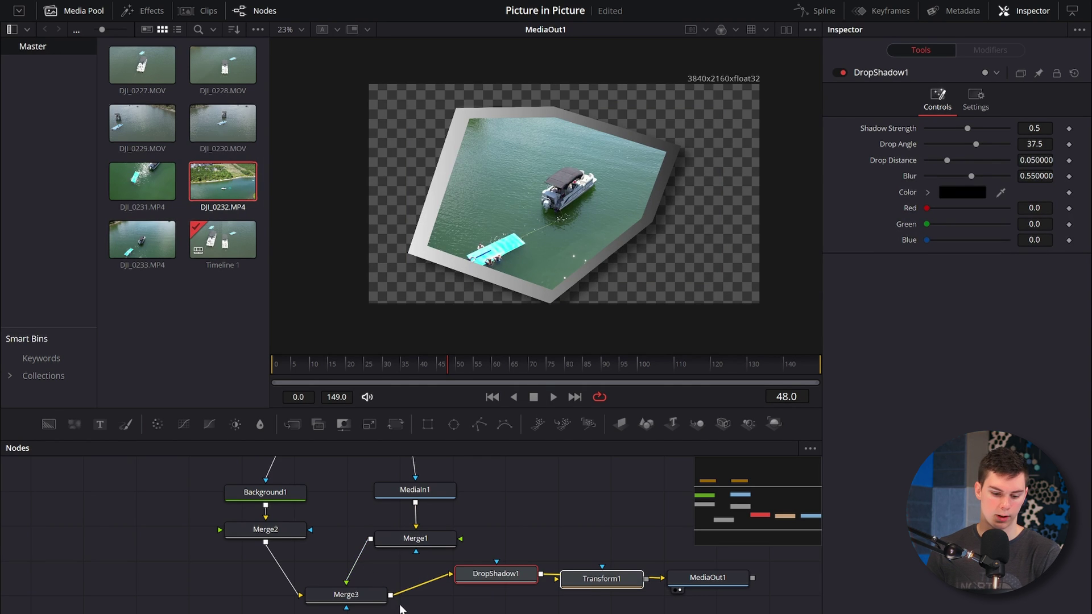
Step: Raise the Polygon1_1 inset and Polygon1 border masks, and reduce Polygon1 Size to 1.102
scroll(500, 532, up, 3)
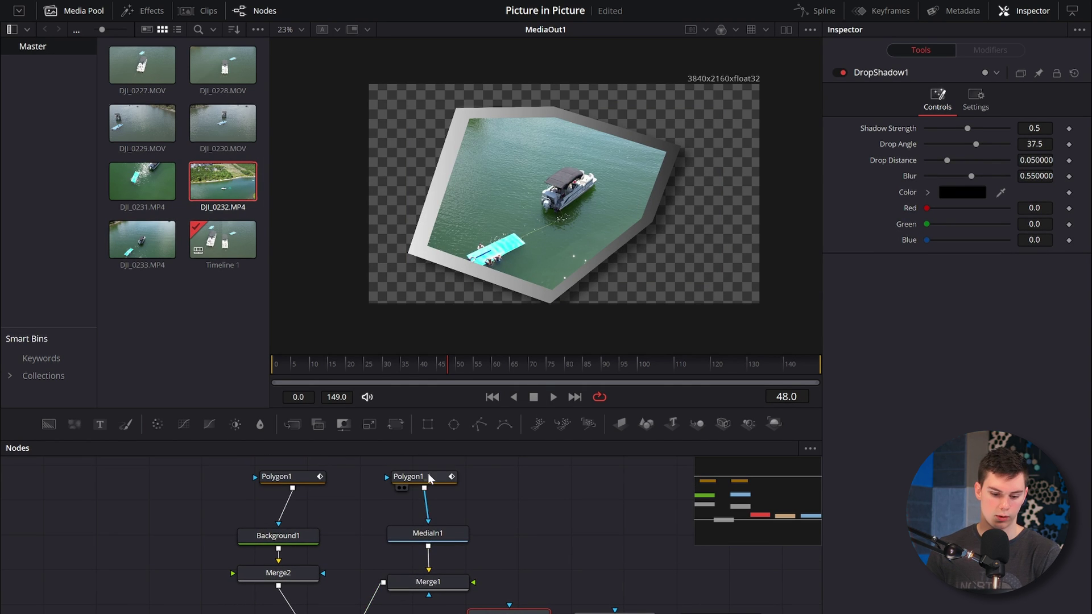
click(411, 478)
drag(566, 196, 566, 176)
click(302, 488)
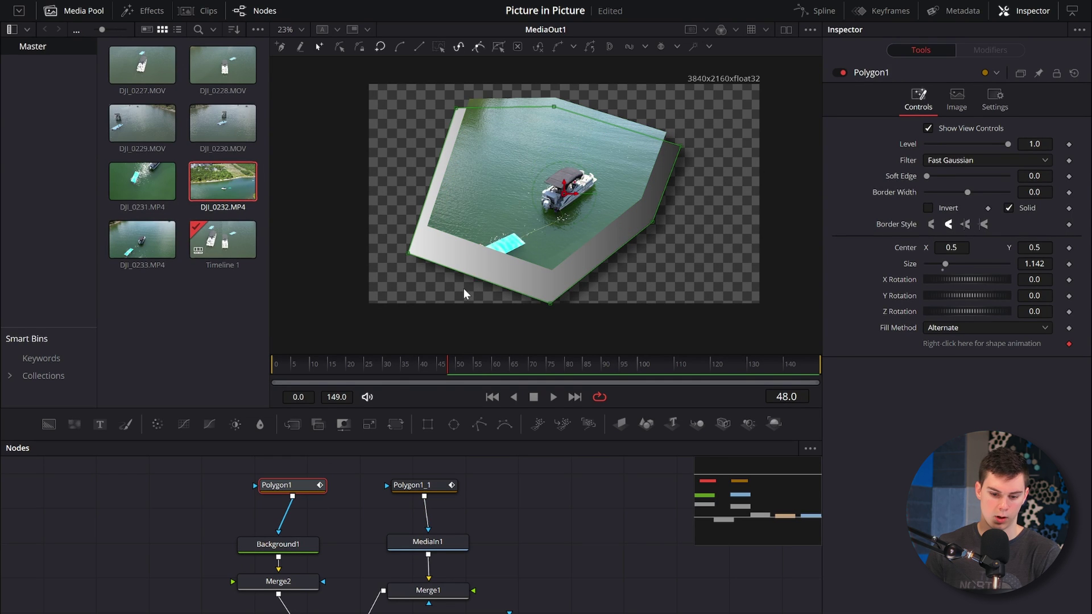
drag(567, 197, 573, 177)
drag(943, 264, 944, 264)
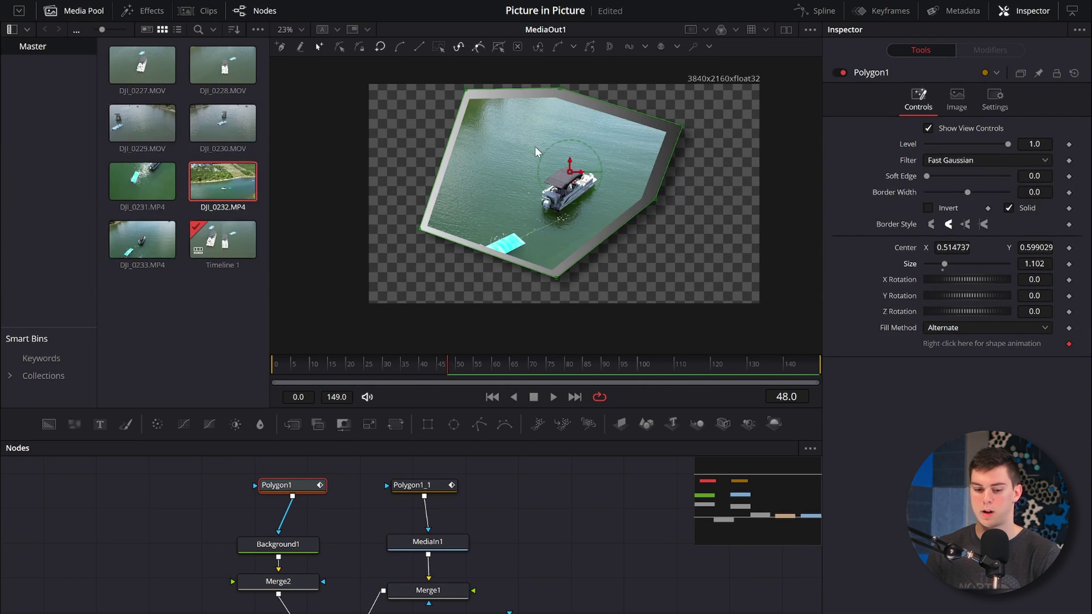
drag(566, 173, 565, 177)
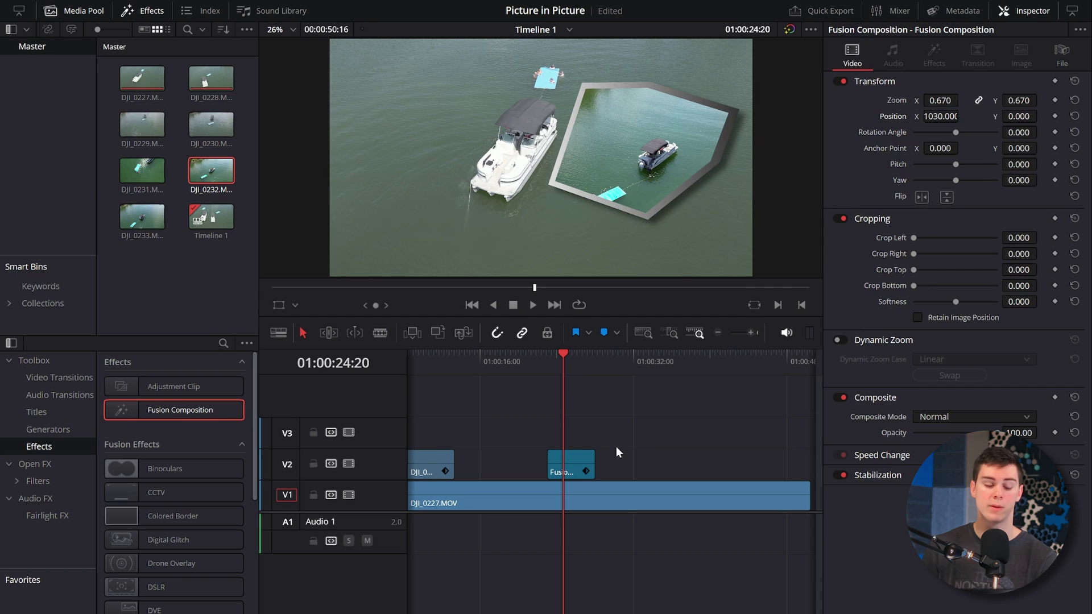
Step: At about 01:00:09:26, scale the DJI_0228.MOV clip on V2 down to 0.590 zoom
scroll(677, 425, left, 3)
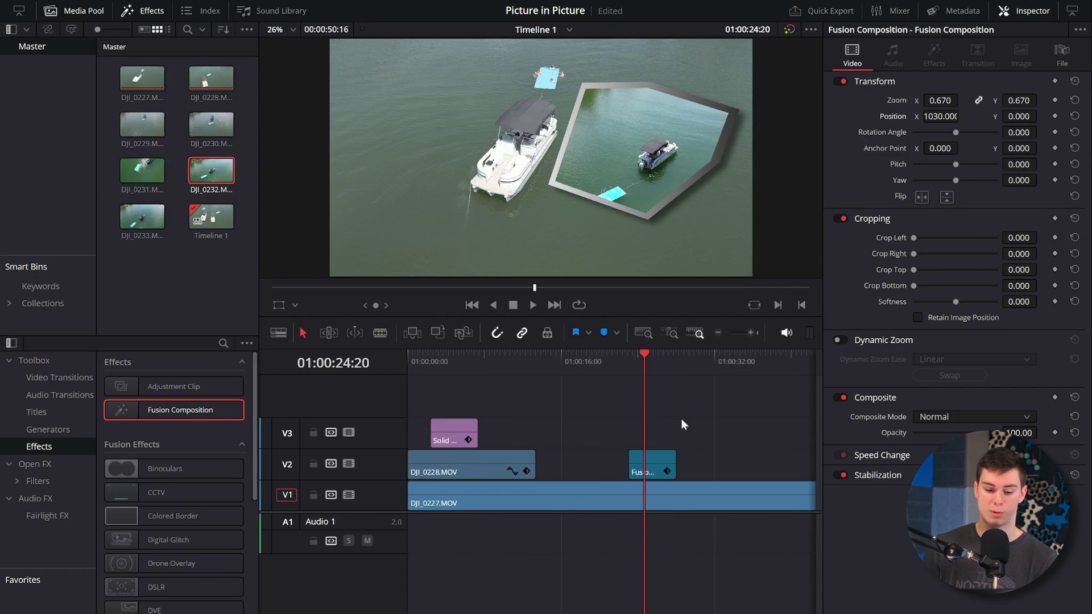
click(458, 360)
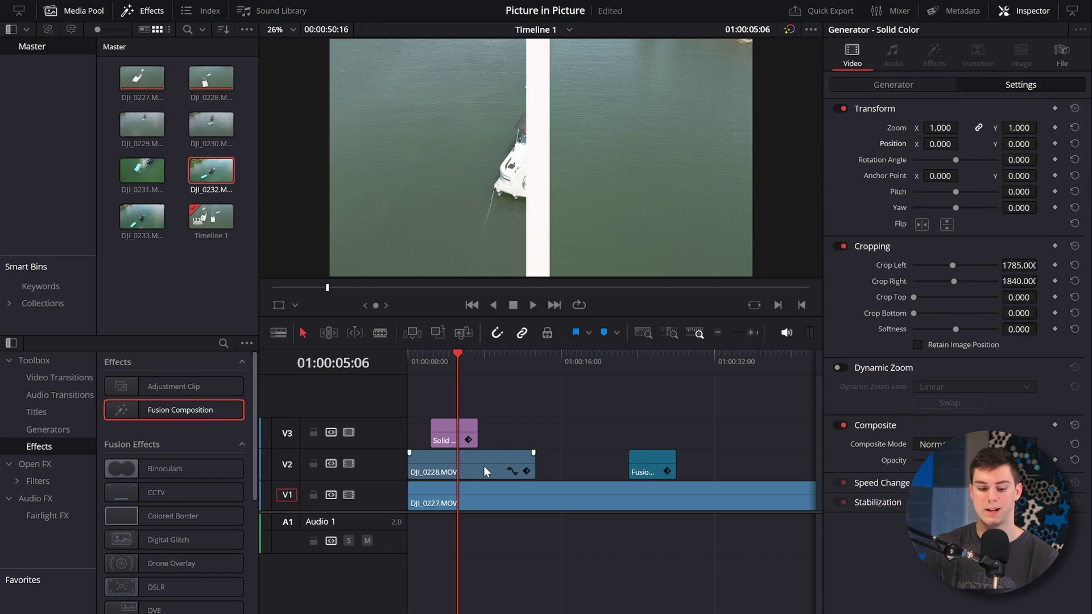
drag(506, 366, 502, 367)
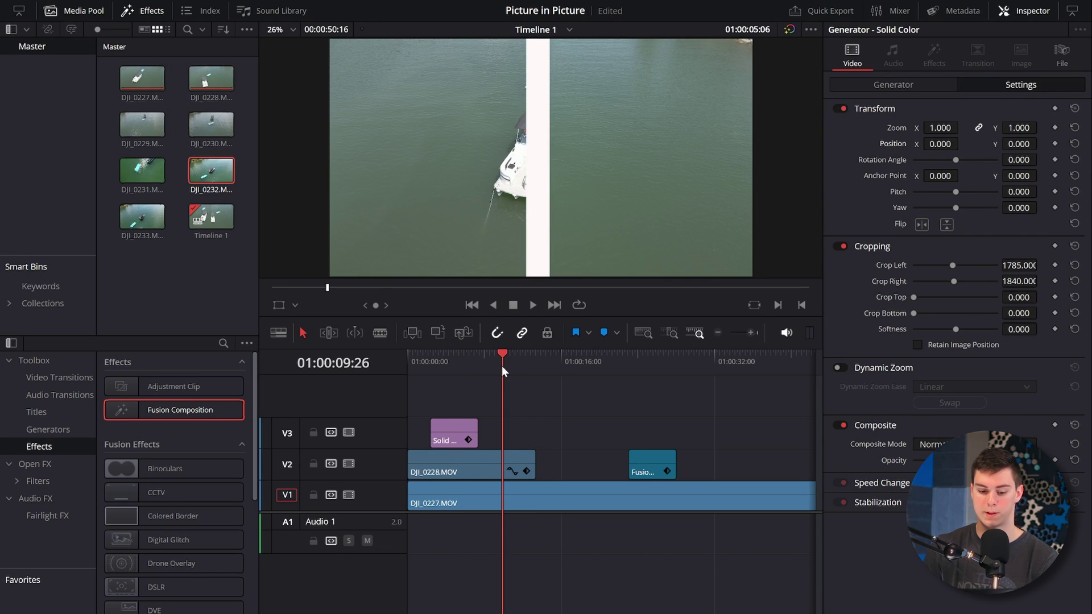
click(504, 473)
drag(940, 100, 962, 116)
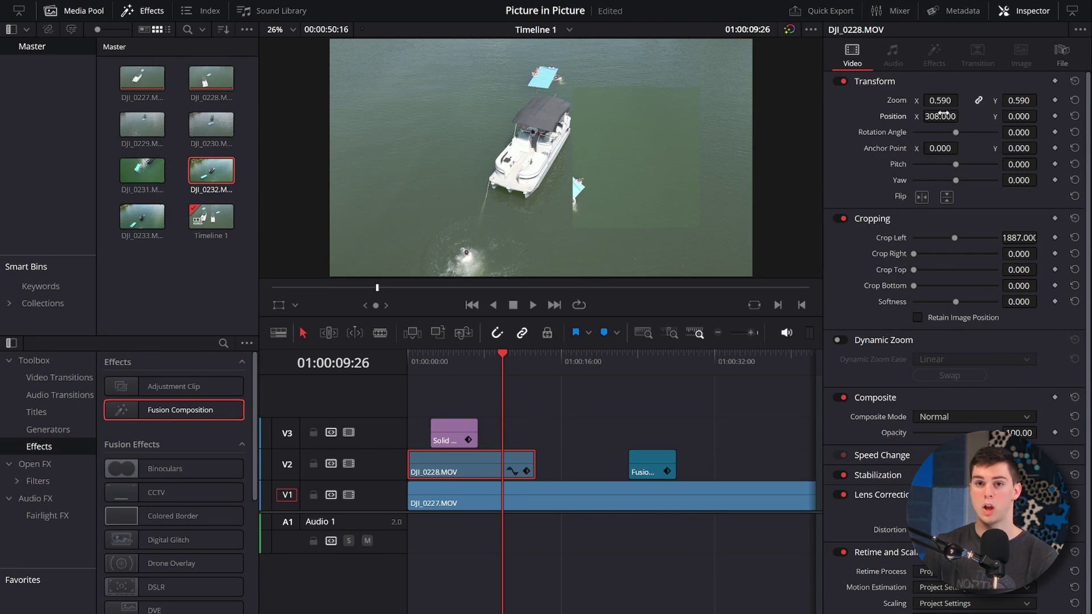